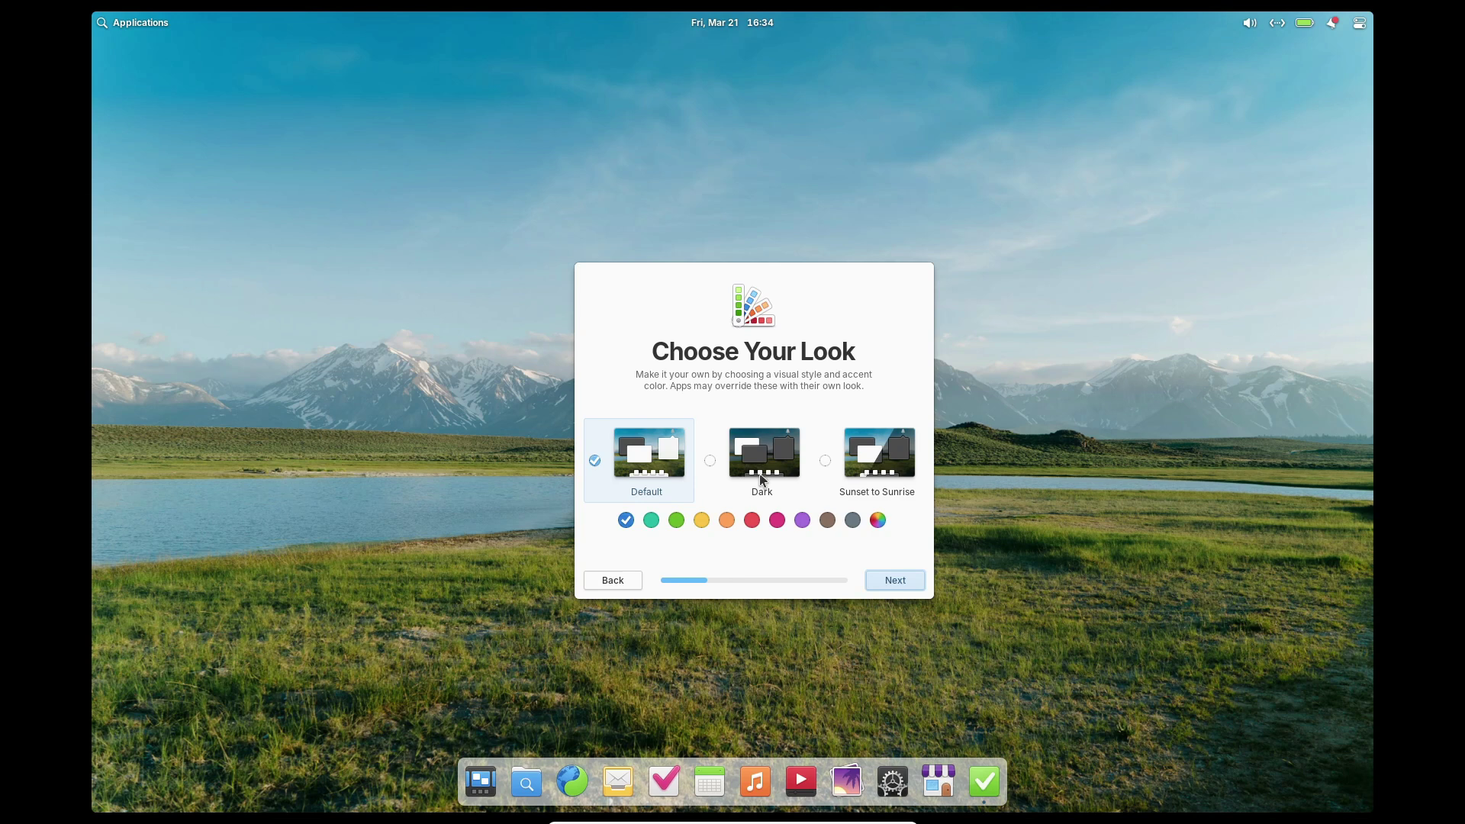
# - Choose the Dark visual style and leave Night Light turned off
pyautogui.click(763, 477)
pyautogui.click(855, 469)
pyautogui.click(657, 462)
pyautogui.click(752, 465)
pyautogui.click(908, 582)
pyautogui.click(778, 445)
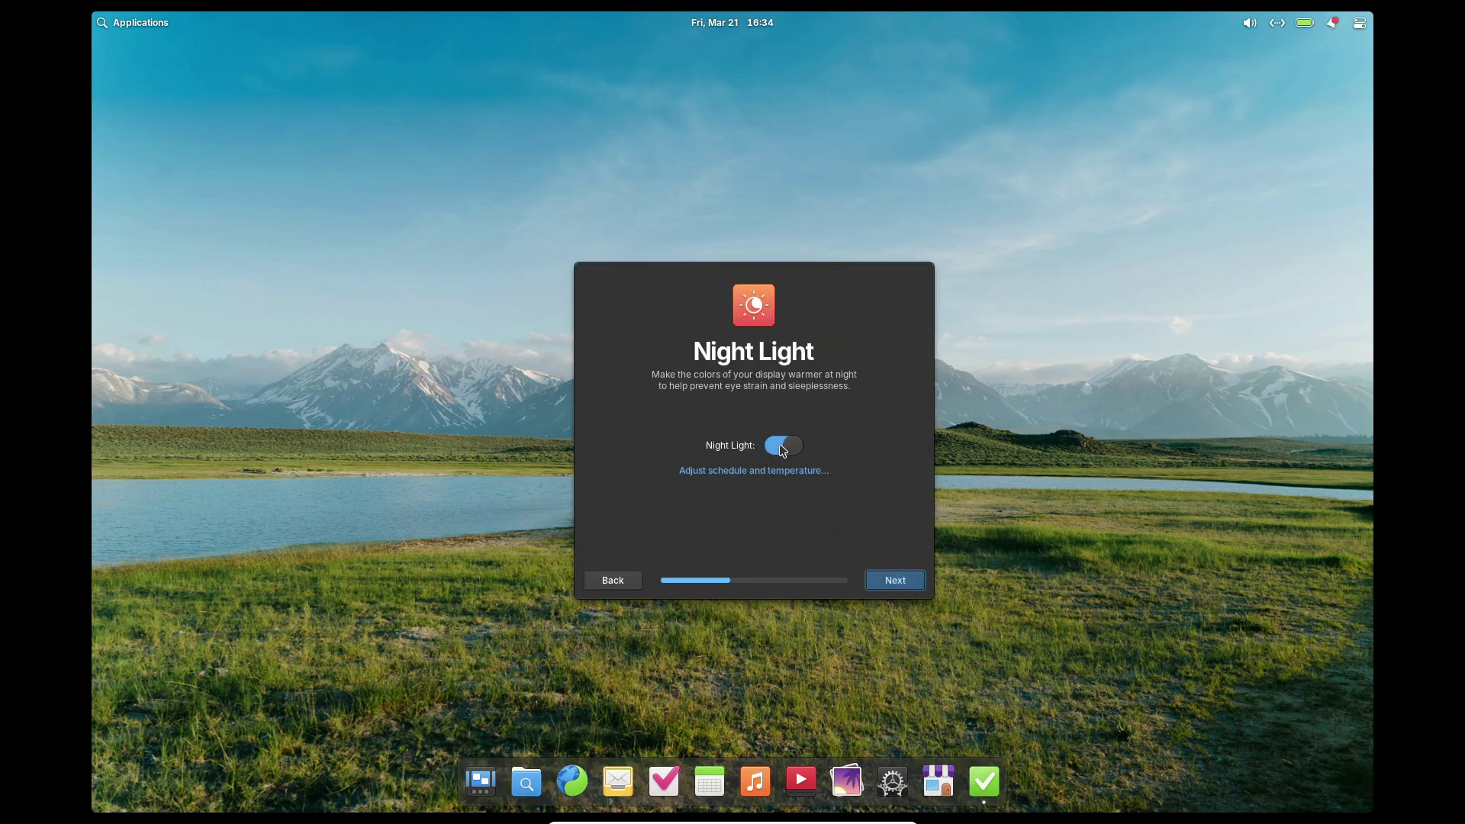
pyautogui.click(778, 446)
# - Advance through the Housekeeping, Online Accounts, Get Some Apps and Automatic Updates pages, then finish setup
pyautogui.click(869, 583)
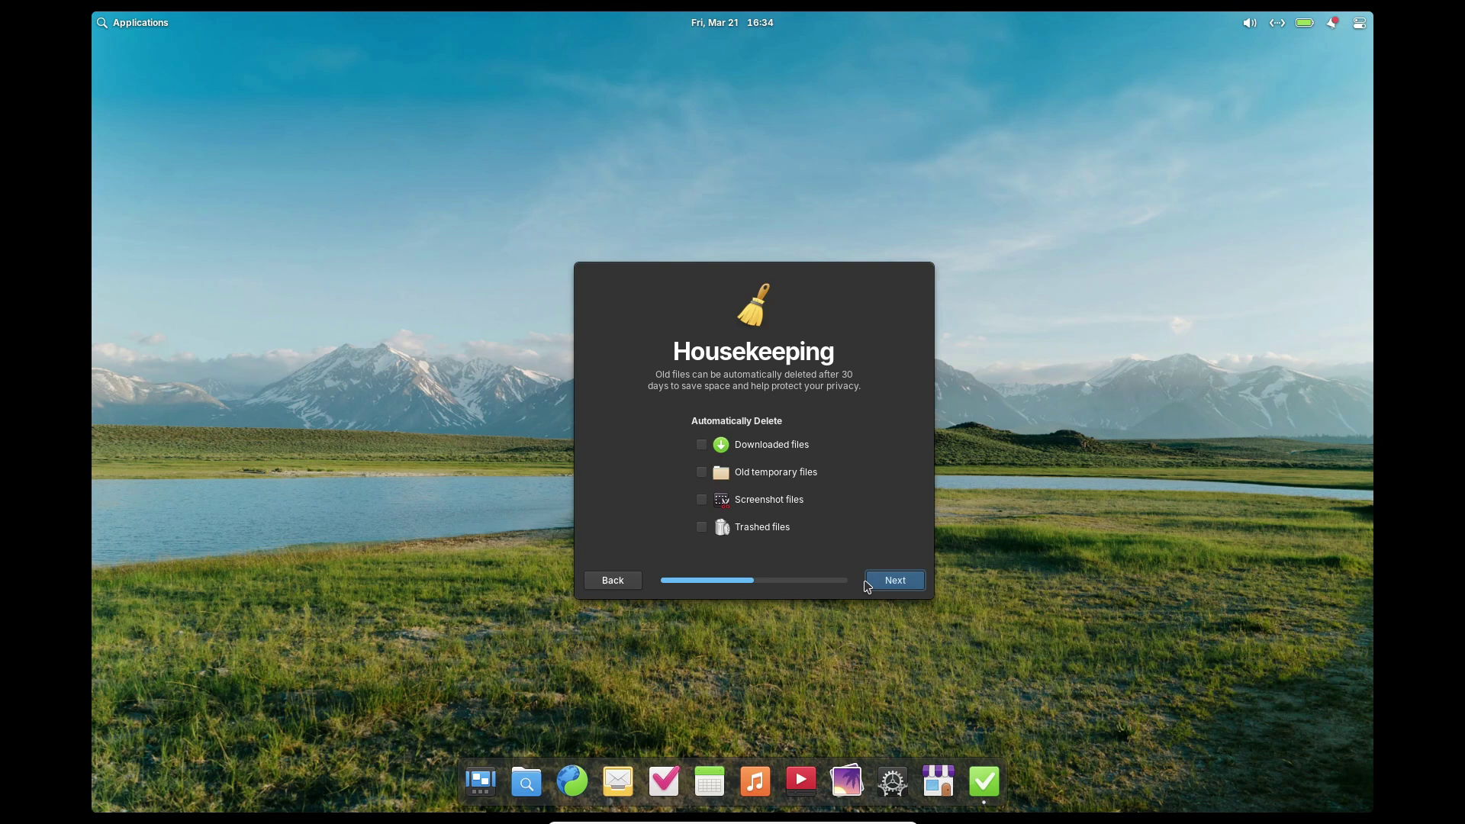
pyautogui.click(908, 590)
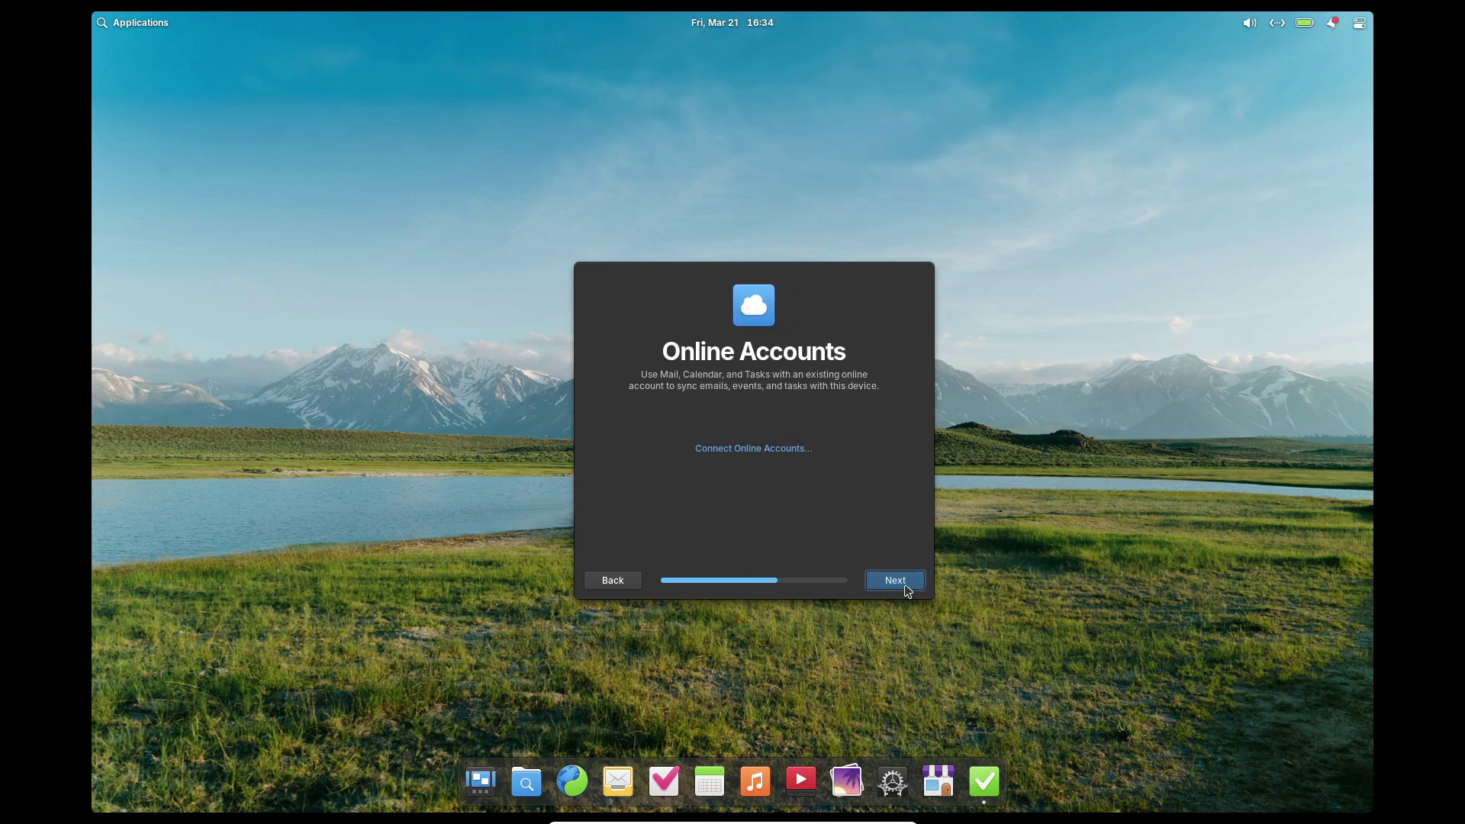
pyautogui.click(908, 591)
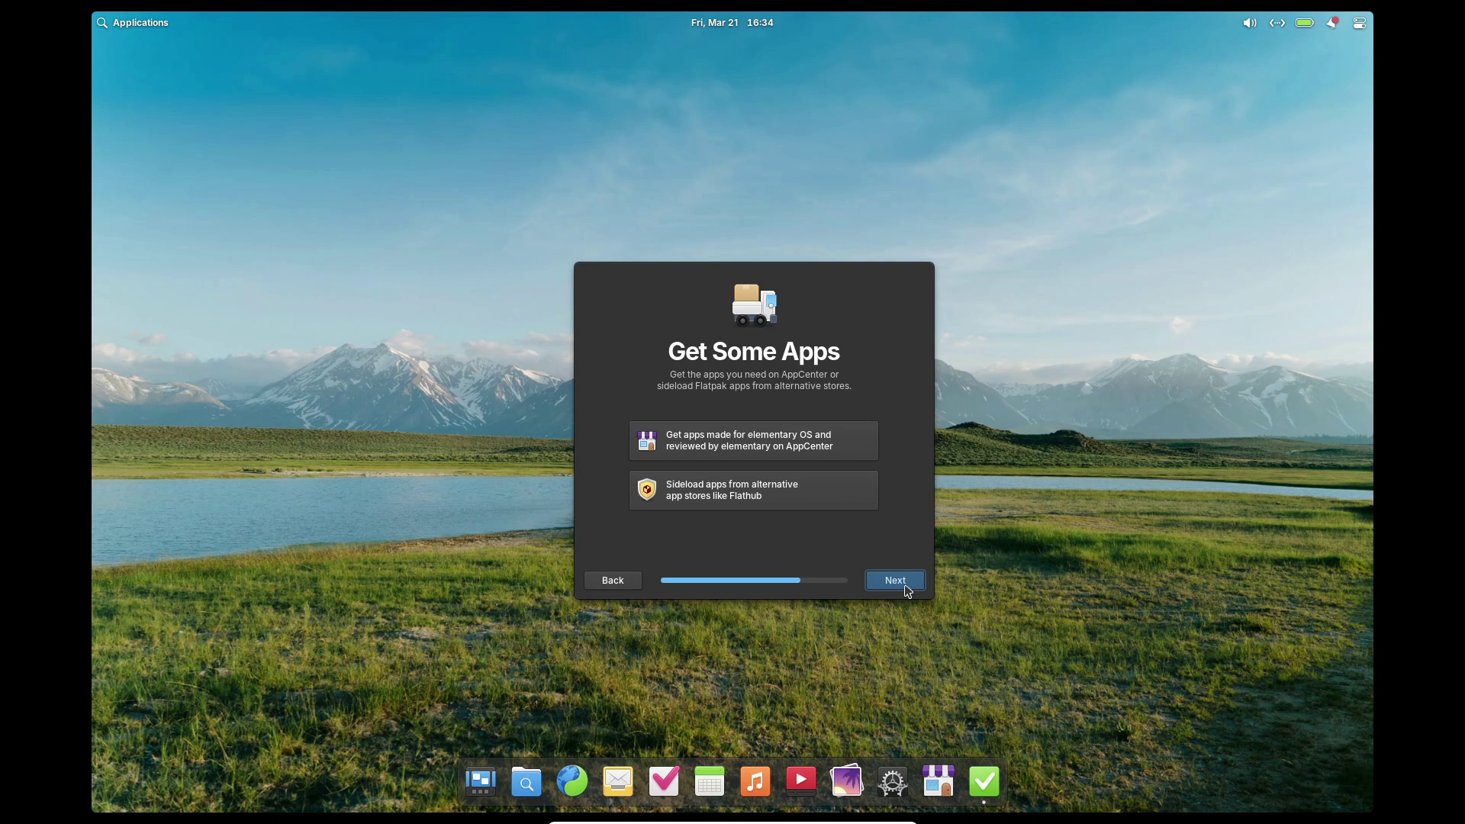
pyautogui.click(908, 590)
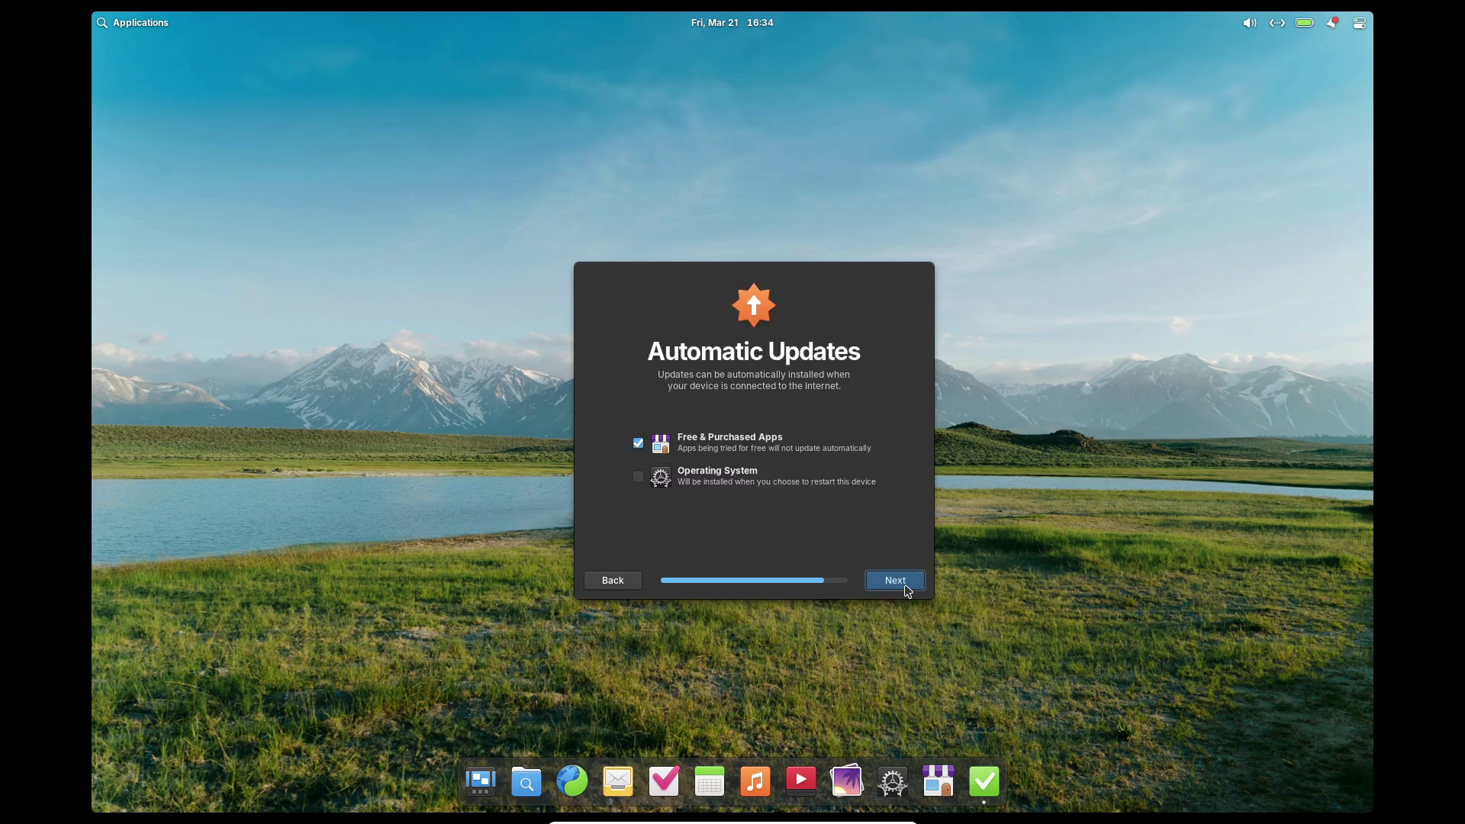
pyautogui.click(908, 590)
pyautogui.click(908, 591)
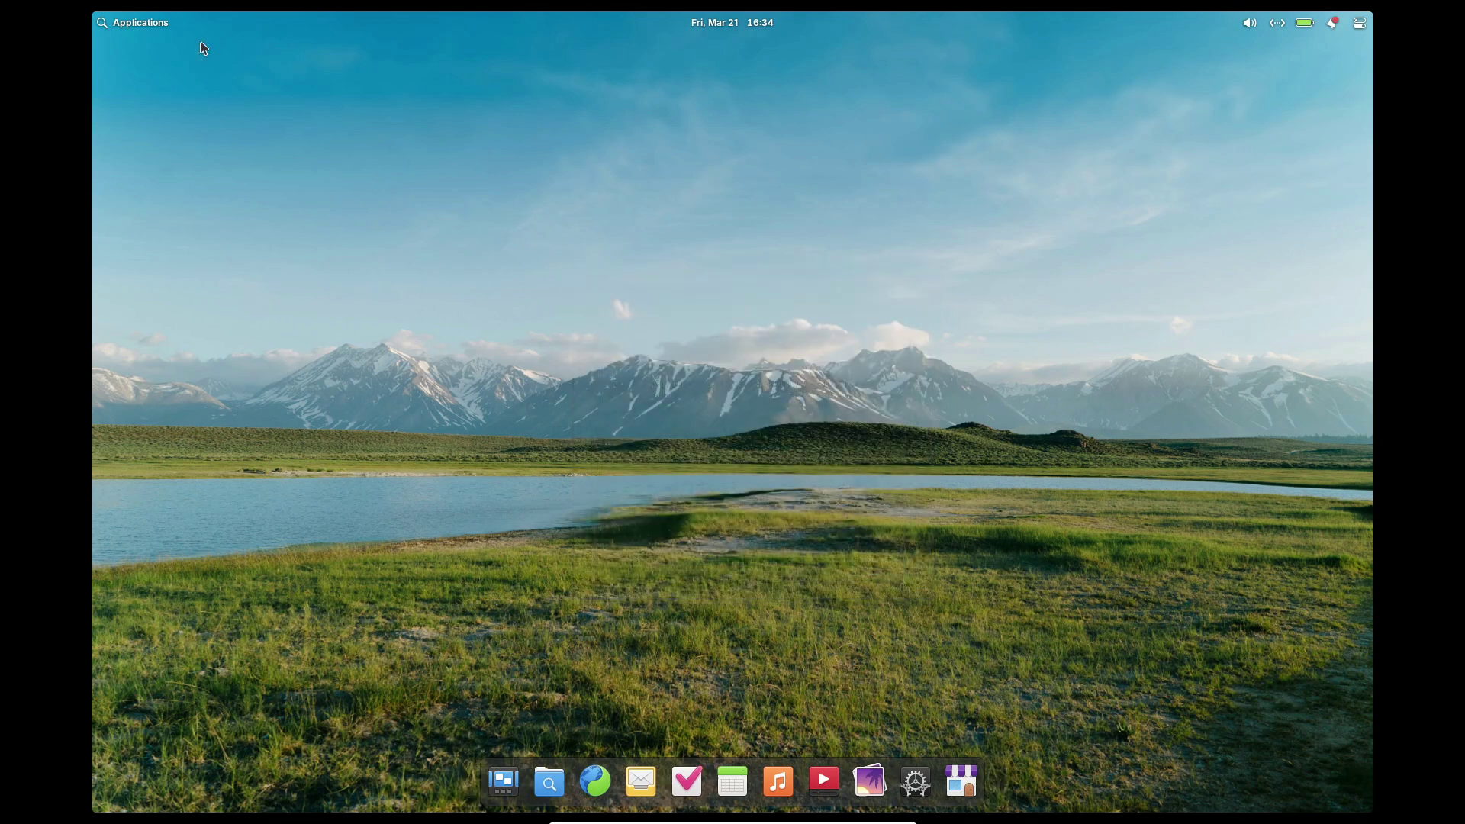
pyautogui.click(129, 22)
pyautogui.scroll(-1, 328, 183)
pyautogui.scroll(1, 330, 183)
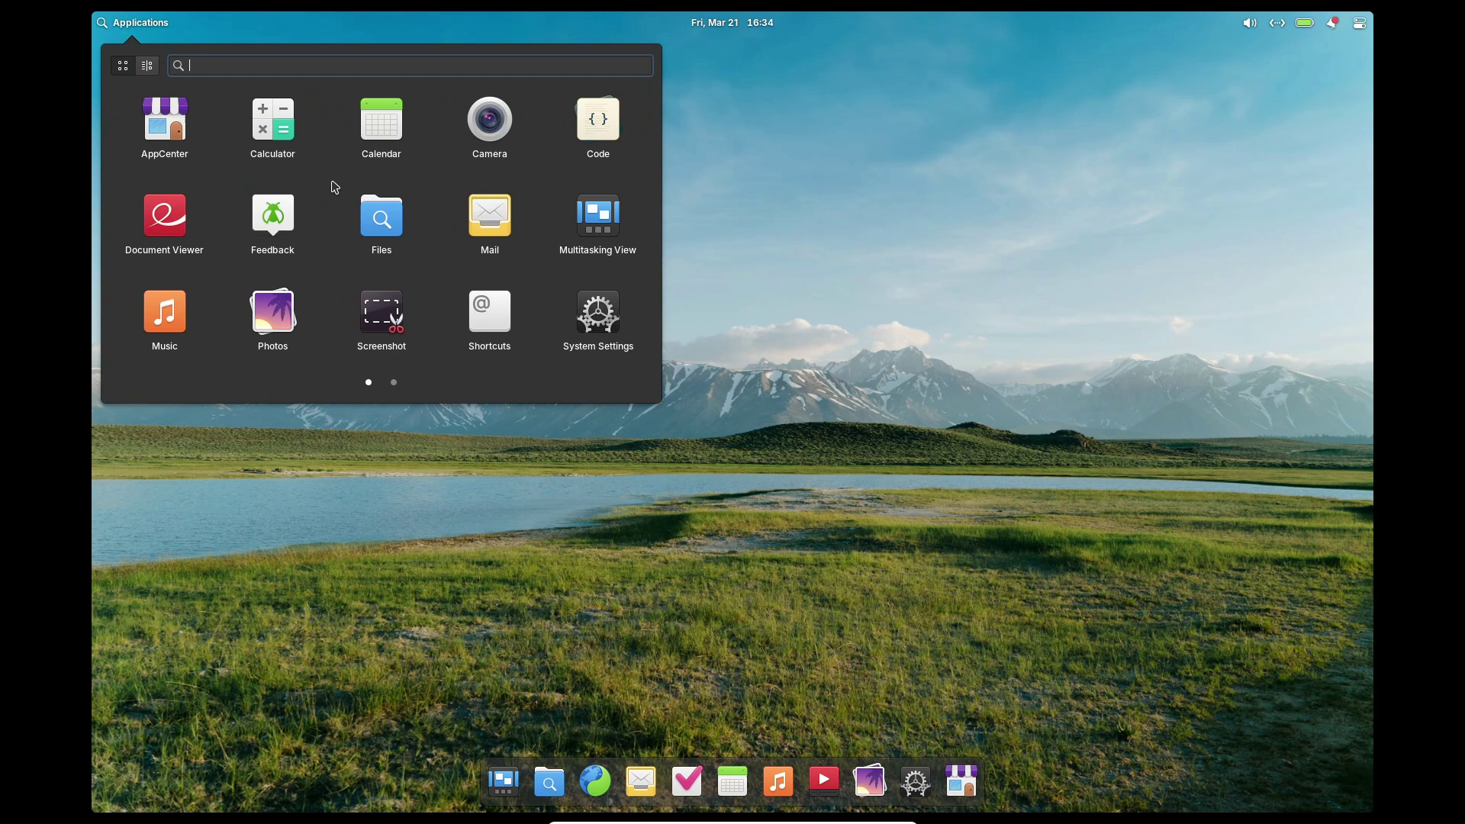
pyautogui.scroll(-1, 331, 183)
pyautogui.click(847, 267)
pyautogui.click(1332, 23)
pyautogui.click(1332, 23)
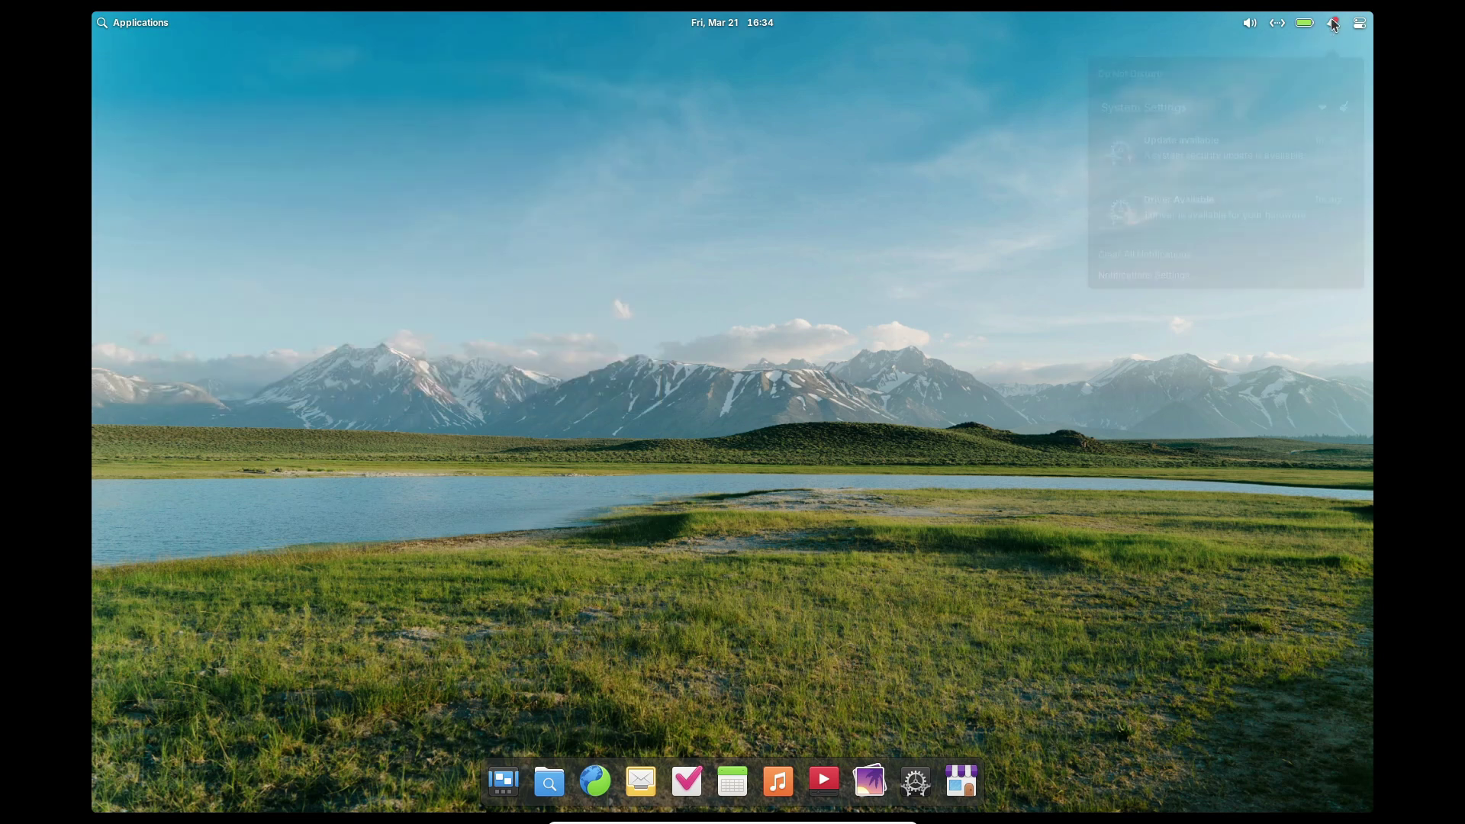
pyautogui.click(508, 782)
pyautogui.click(586, 673)
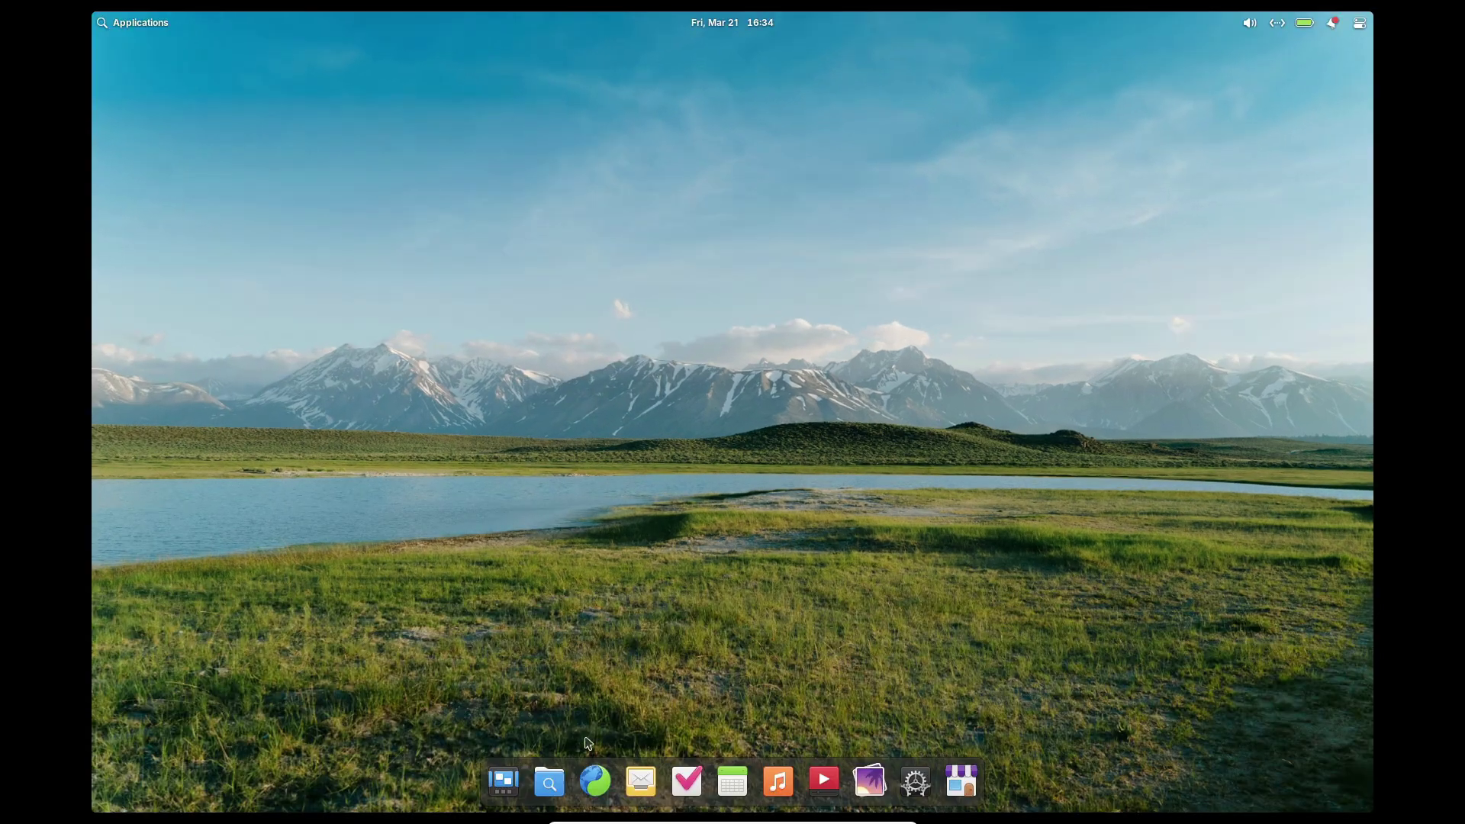
pyautogui.click(558, 782)
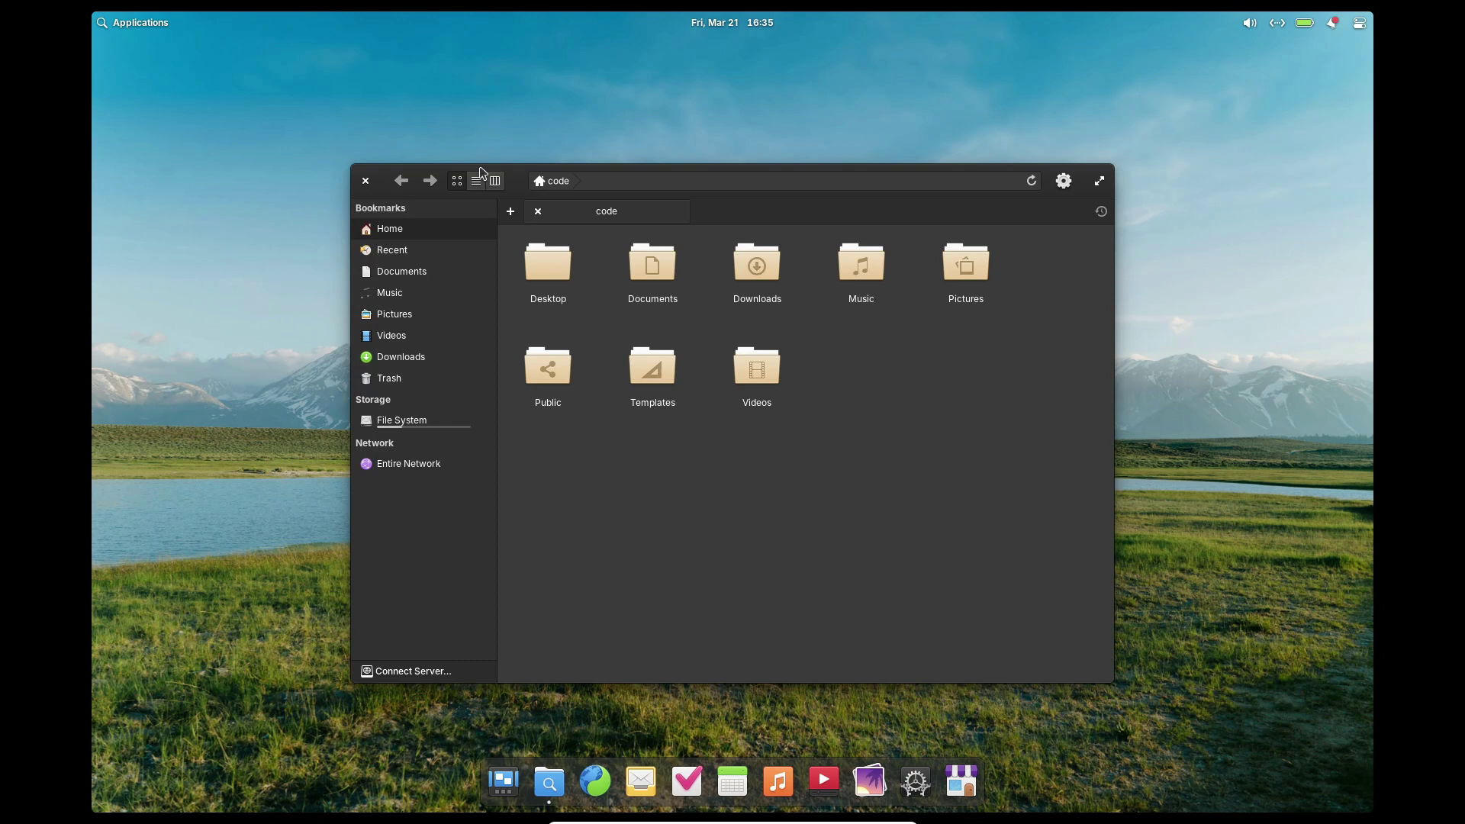
pyautogui.click(365, 182)
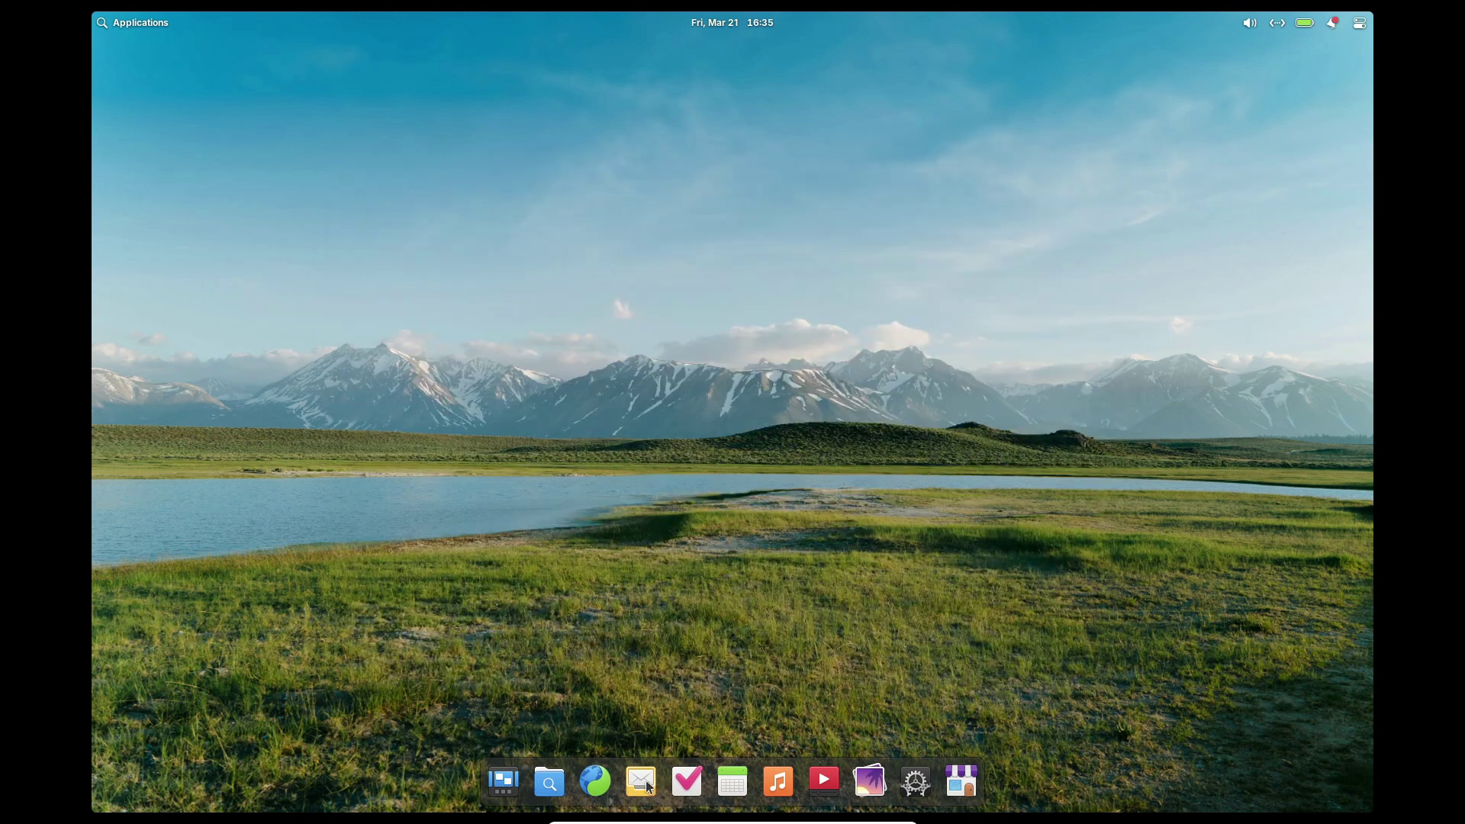
pyautogui.click(915, 782)
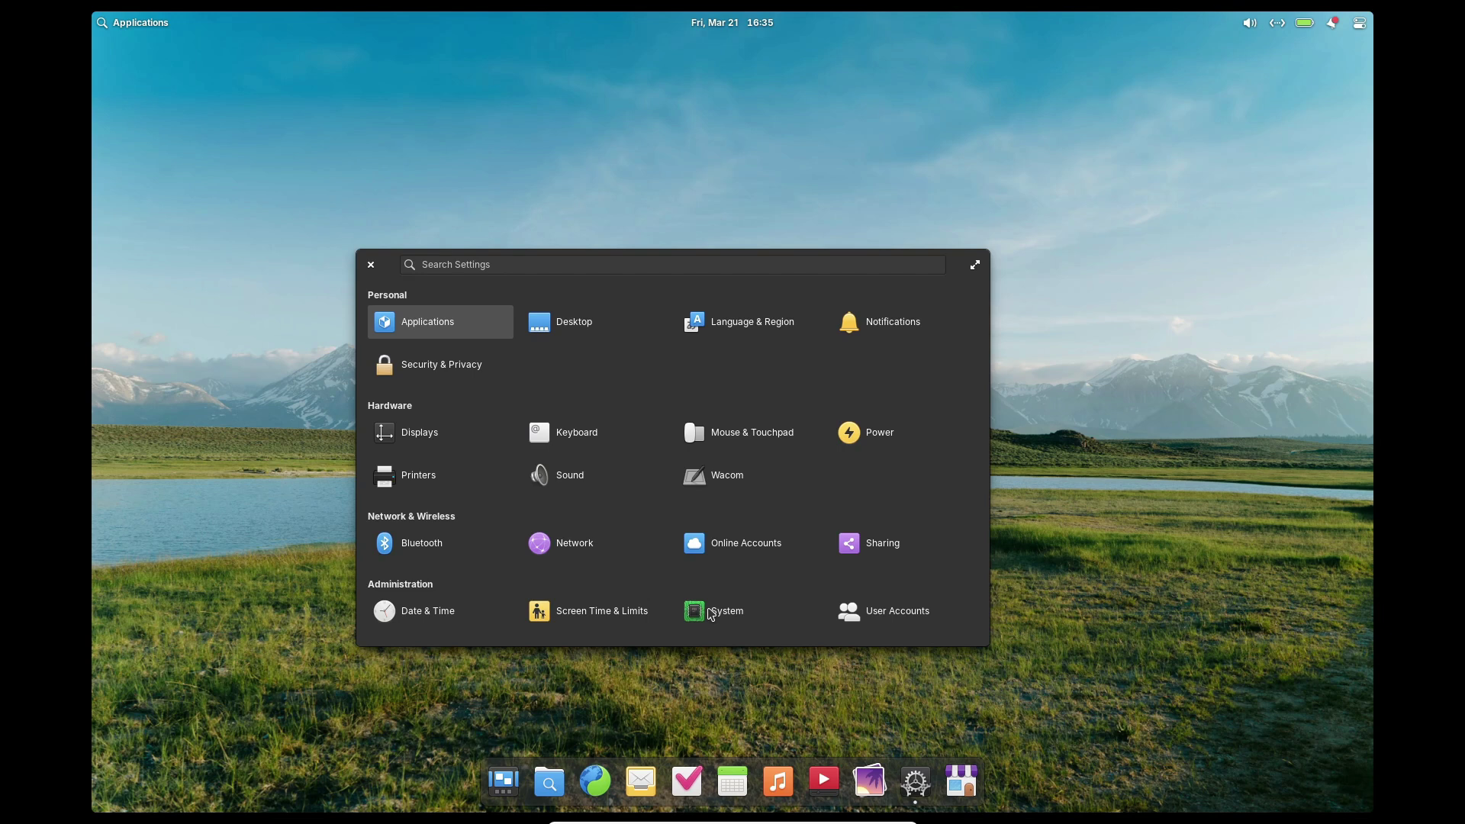
pyautogui.click(709, 610)
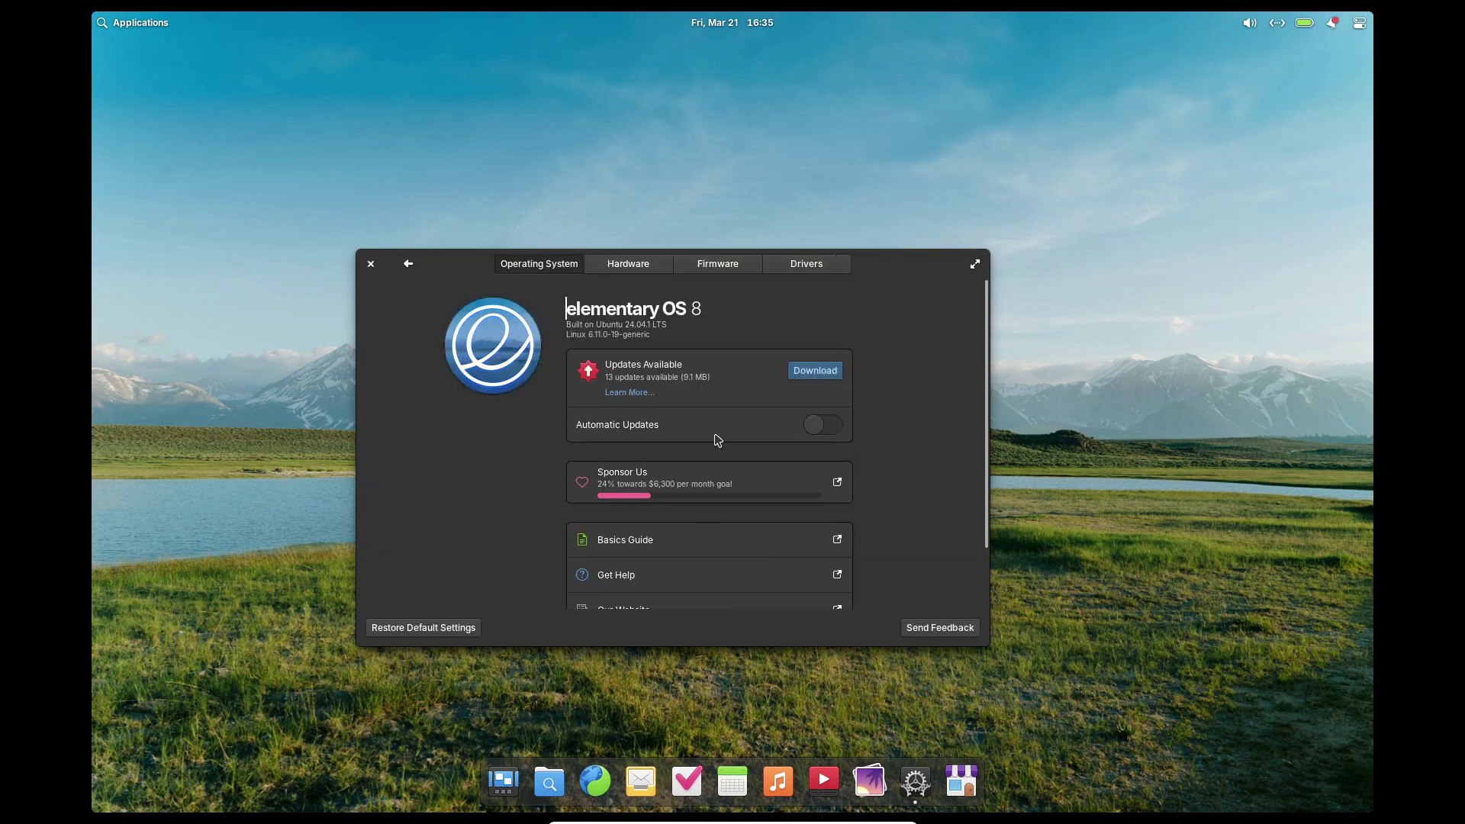
pyautogui.scroll(-2, 717, 439)
pyautogui.scroll(2, 721, 439)
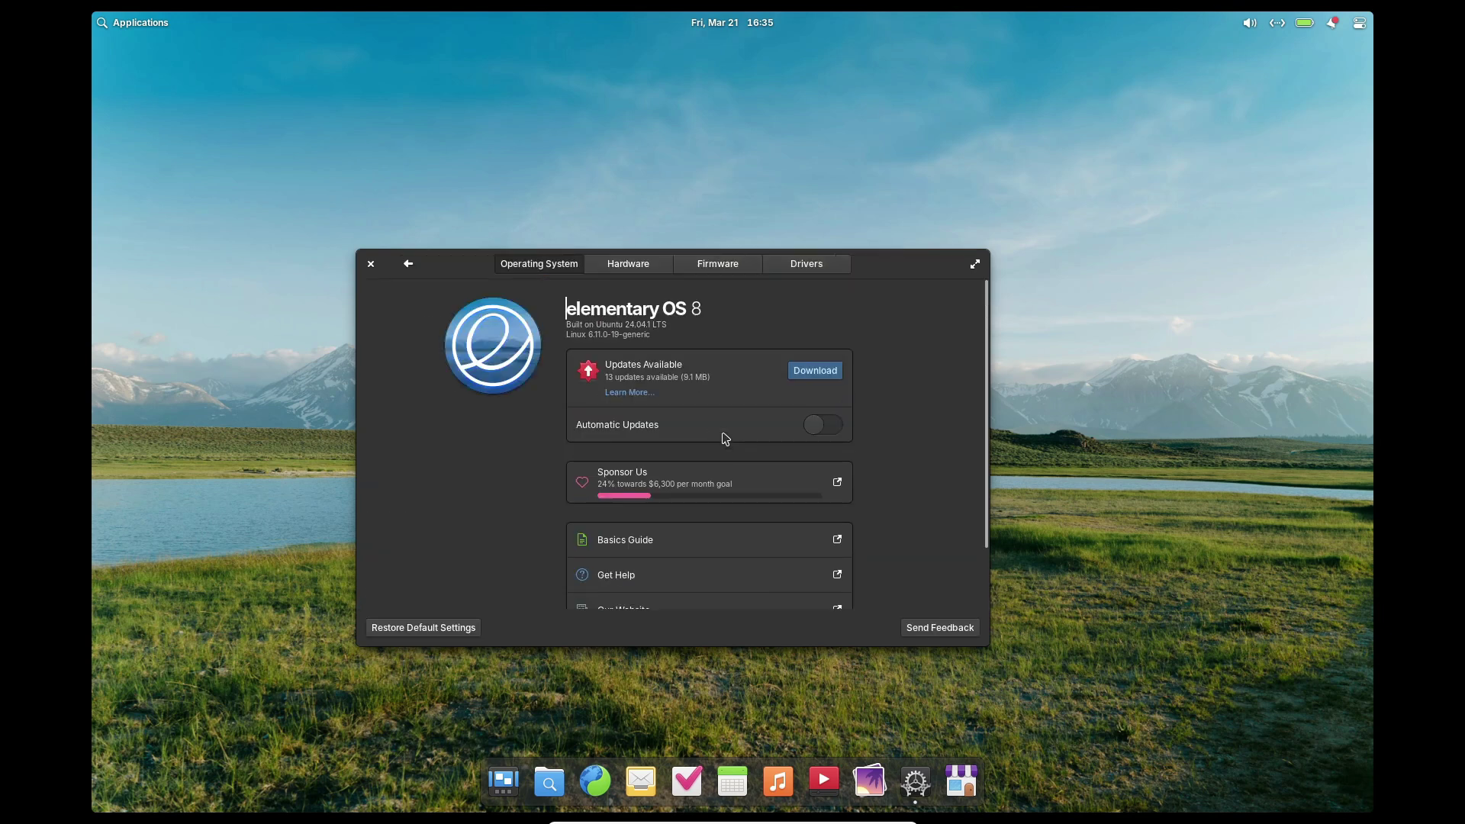
pyautogui.click(630, 263)
pyautogui.click(717, 265)
pyautogui.click(817, 264)
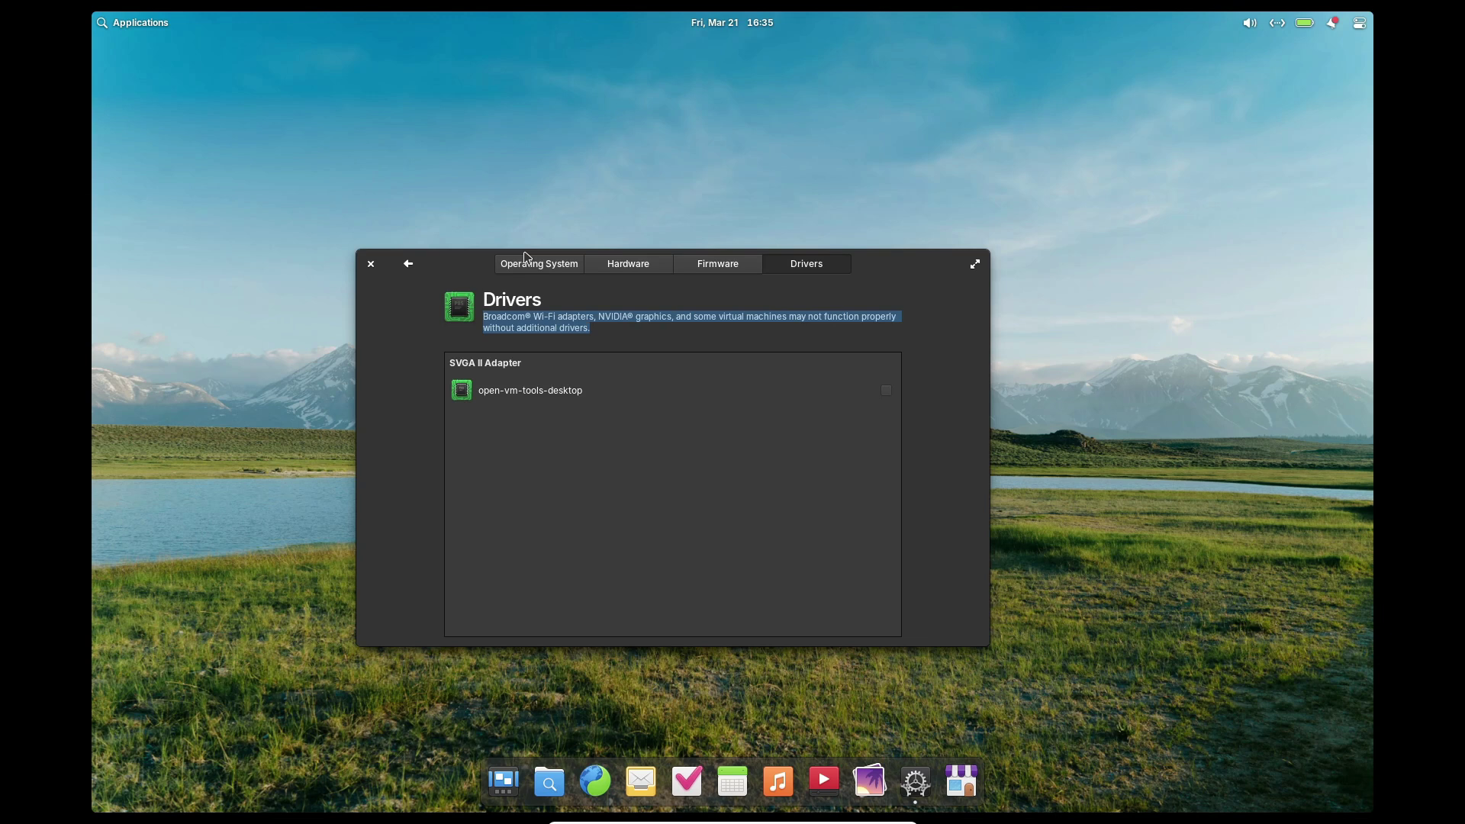
pyautogui.click(528, 264)
pyautogui.click(371, 264)
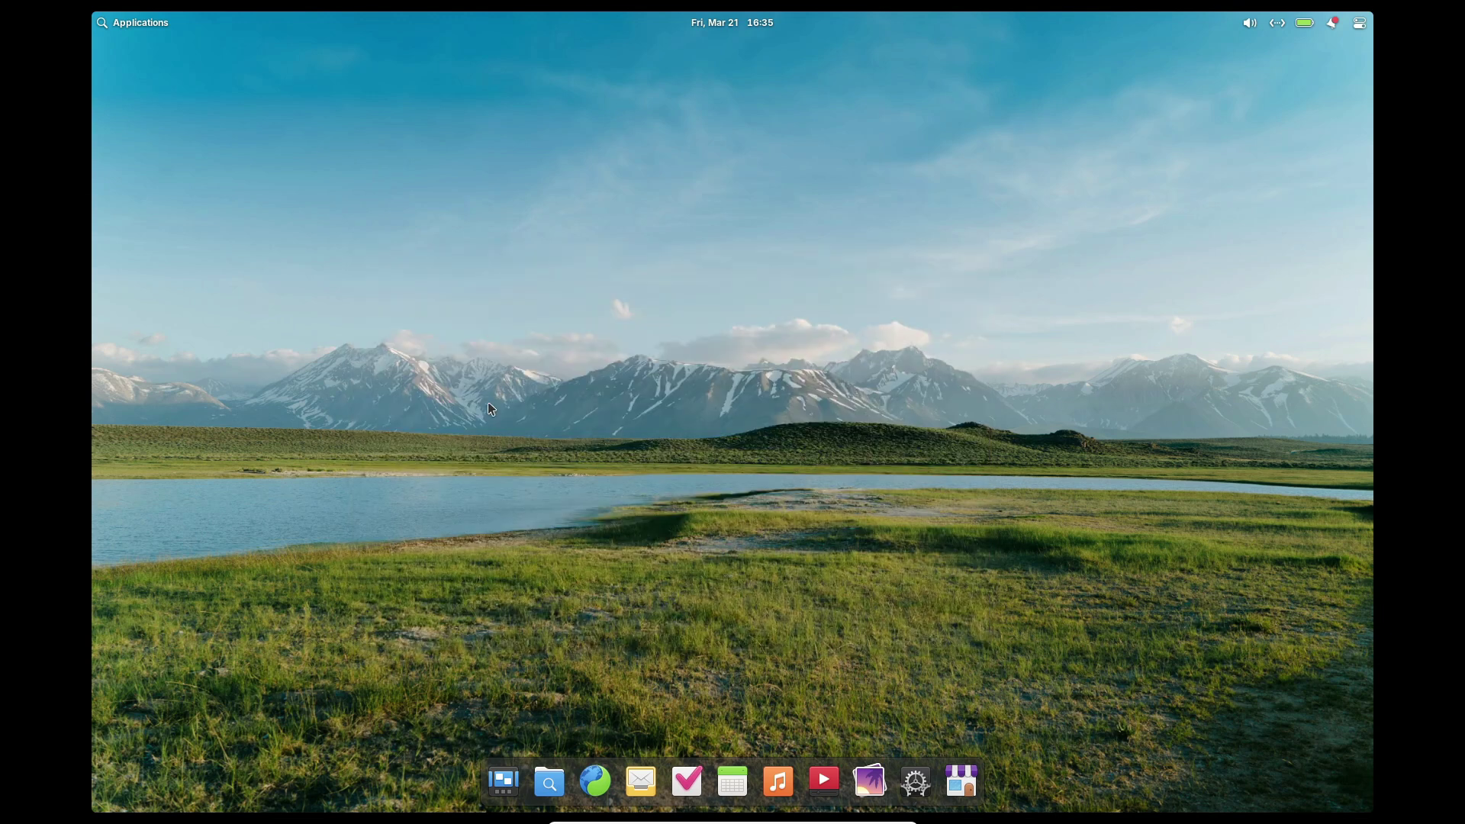
pyautogui.click(560, 768)
pyautogui.click(397, 292)
pyautogui.click(400, 357)
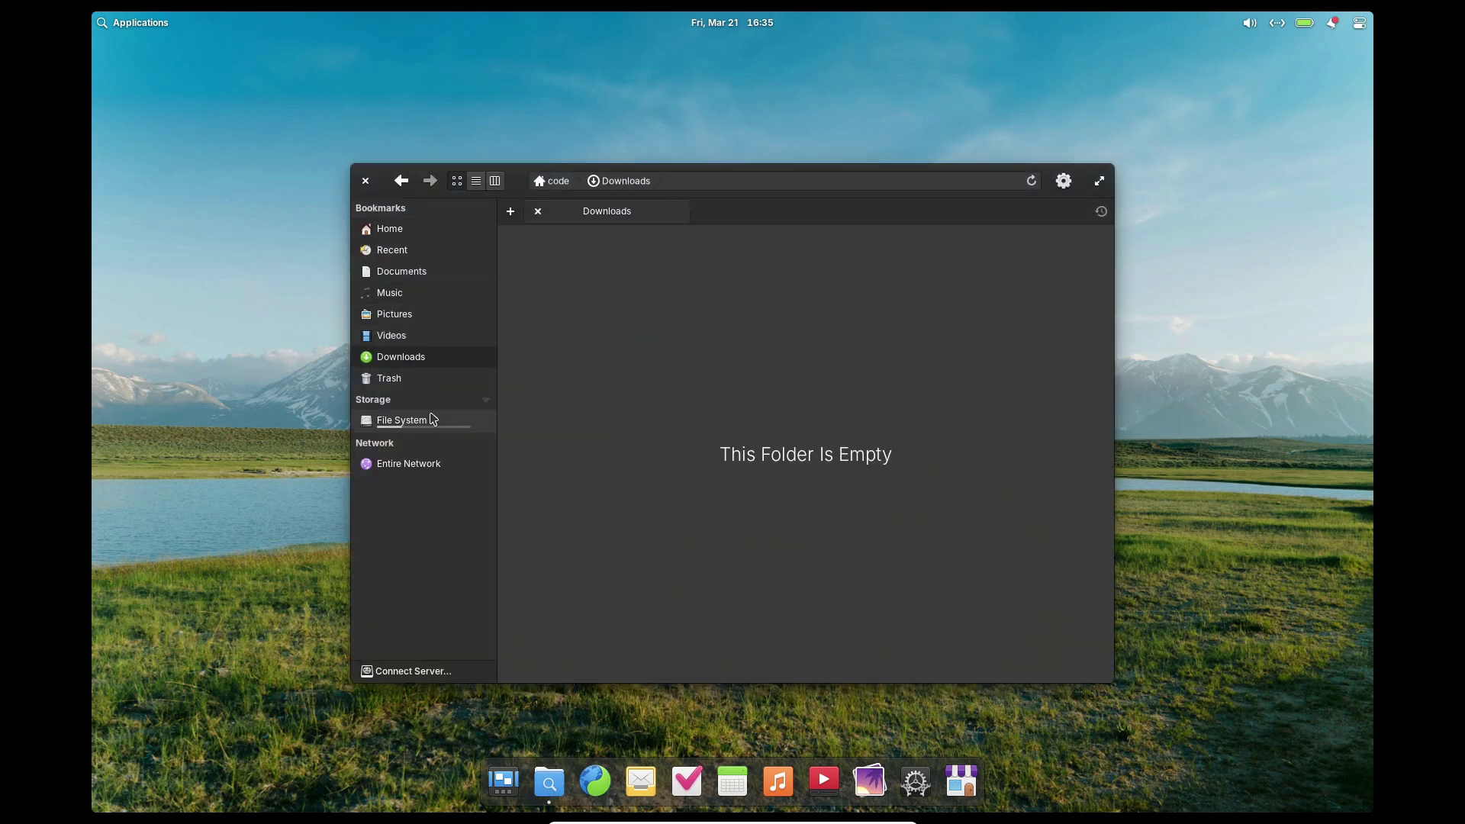
pyautogui.click(402, 420)
pyautogui.scroll(-3, 839, 443)
pyautogui.click(365, 180)
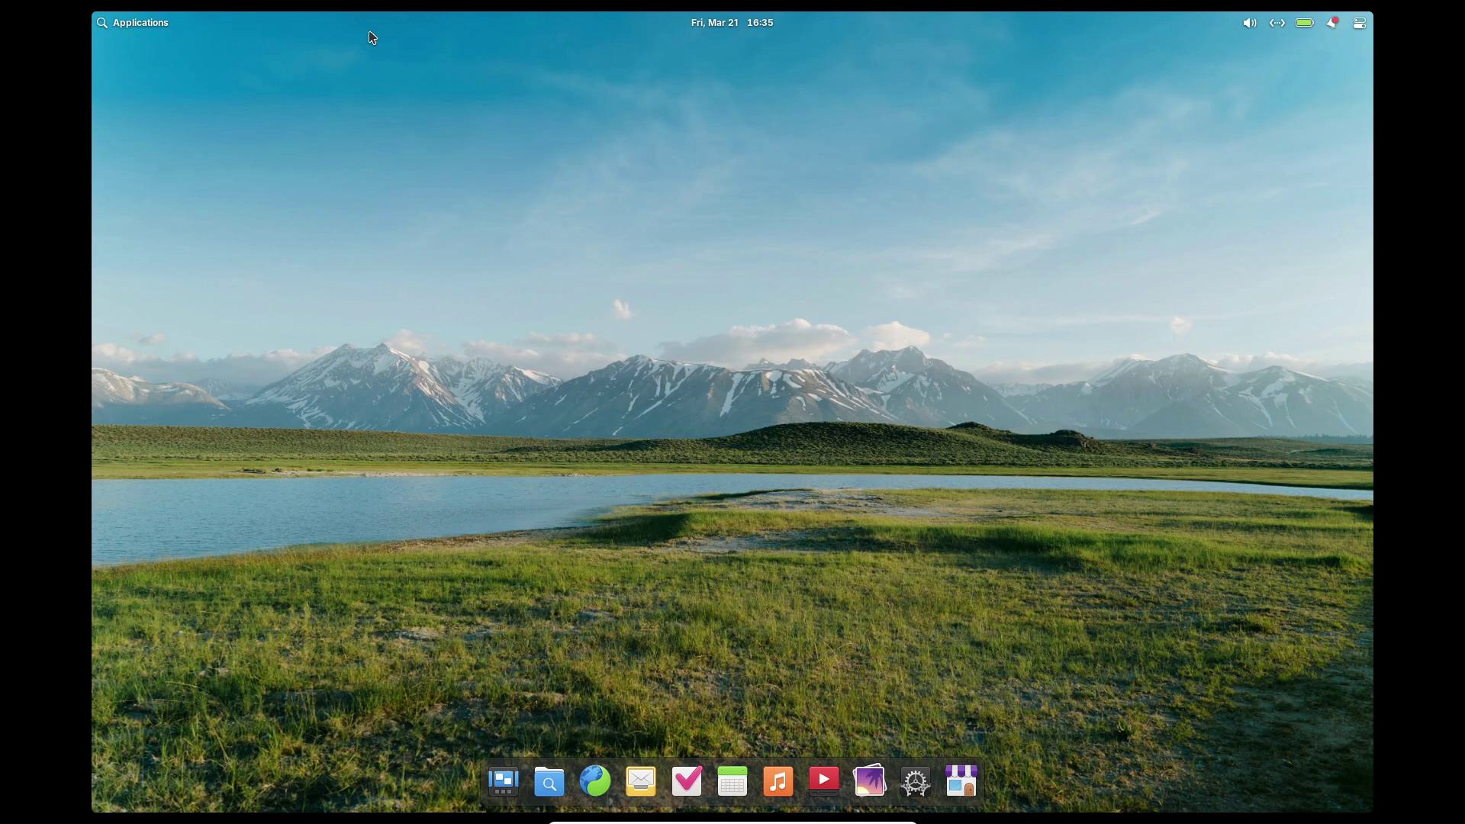
pyautogui.click(869, 786)
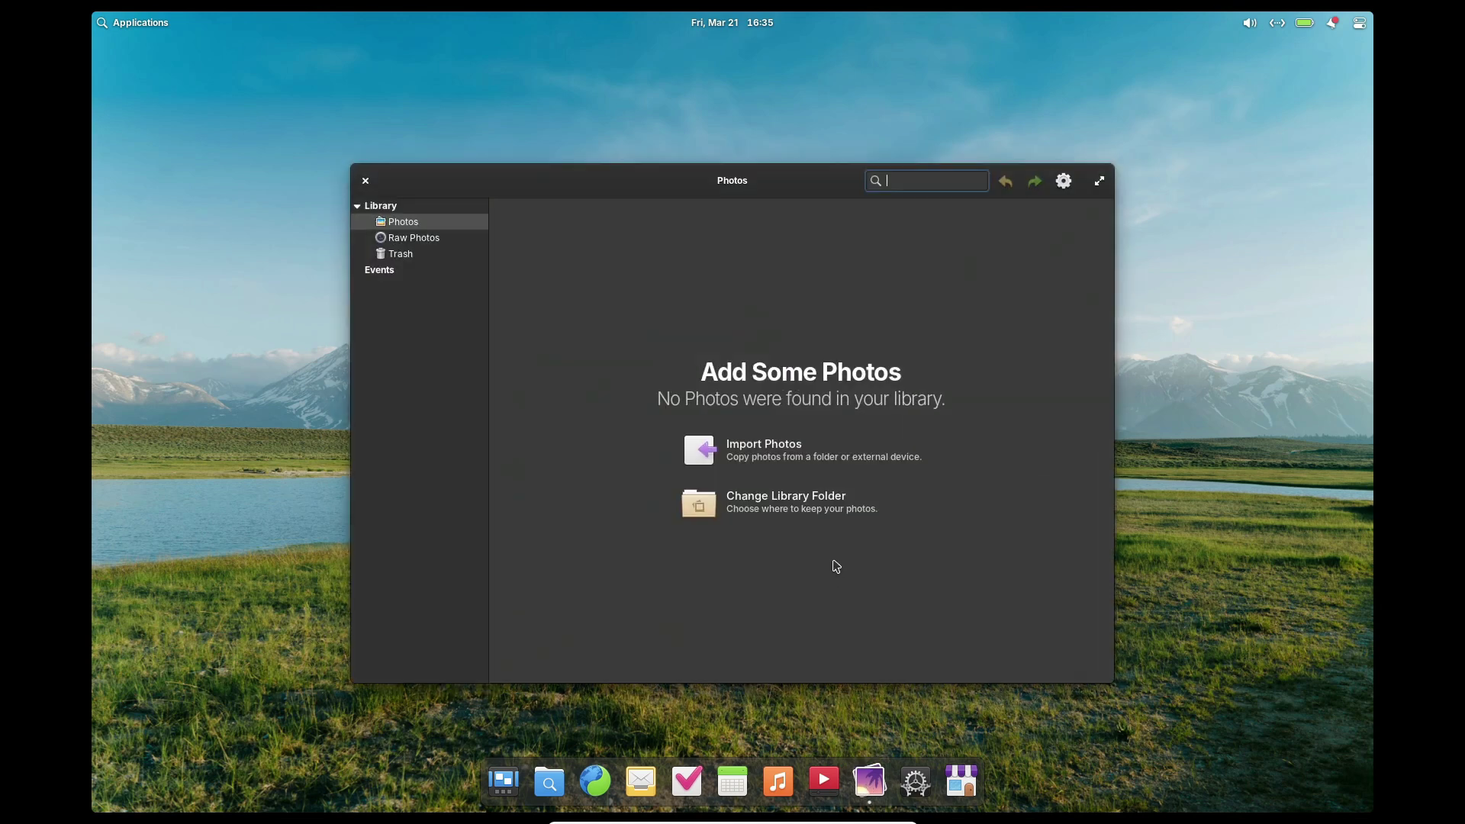
pyautogui.click(432, 255)
pyautogui.click(365, 182)
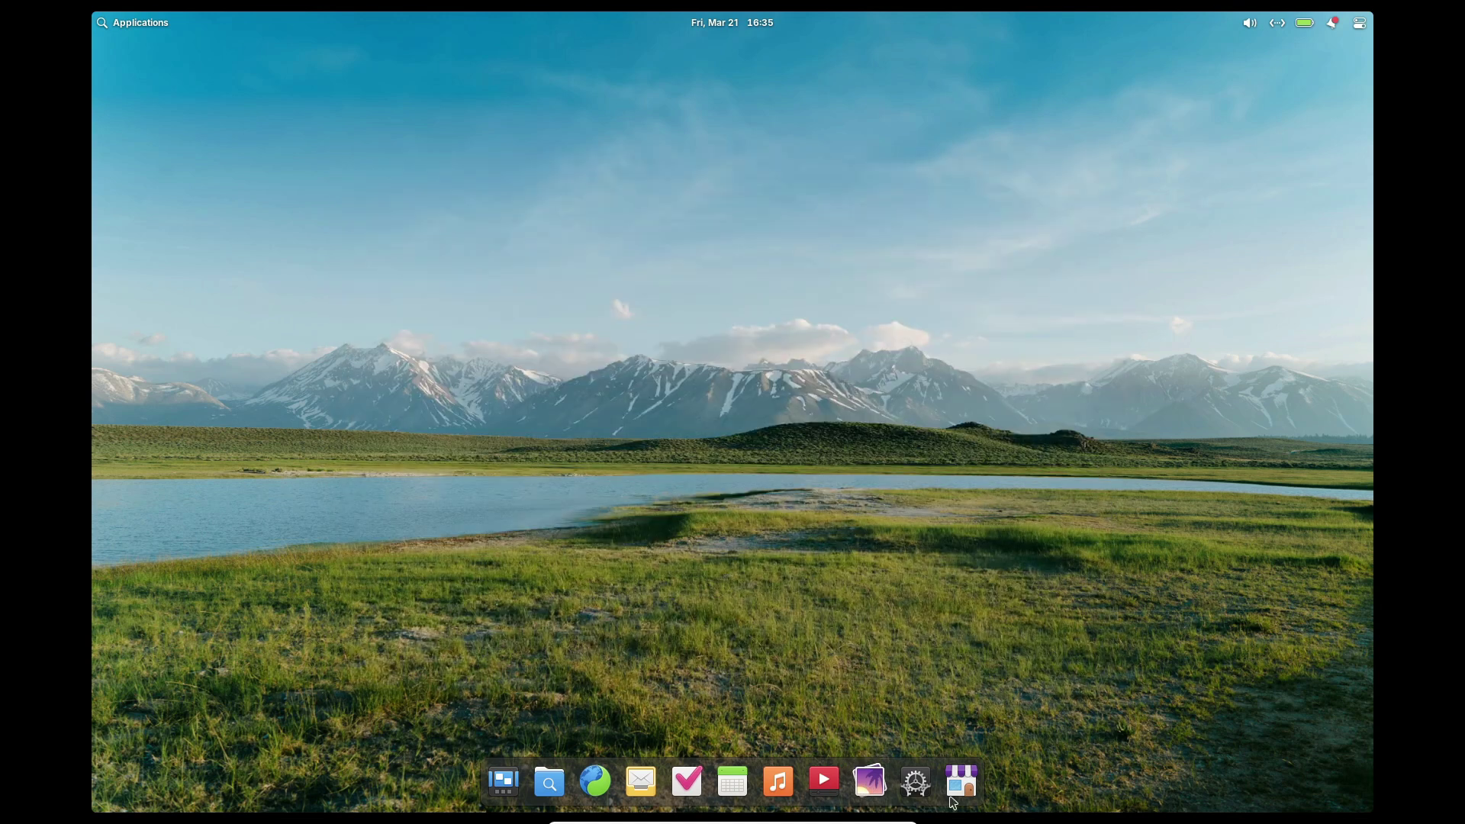
pyautogui.click(839, 787)
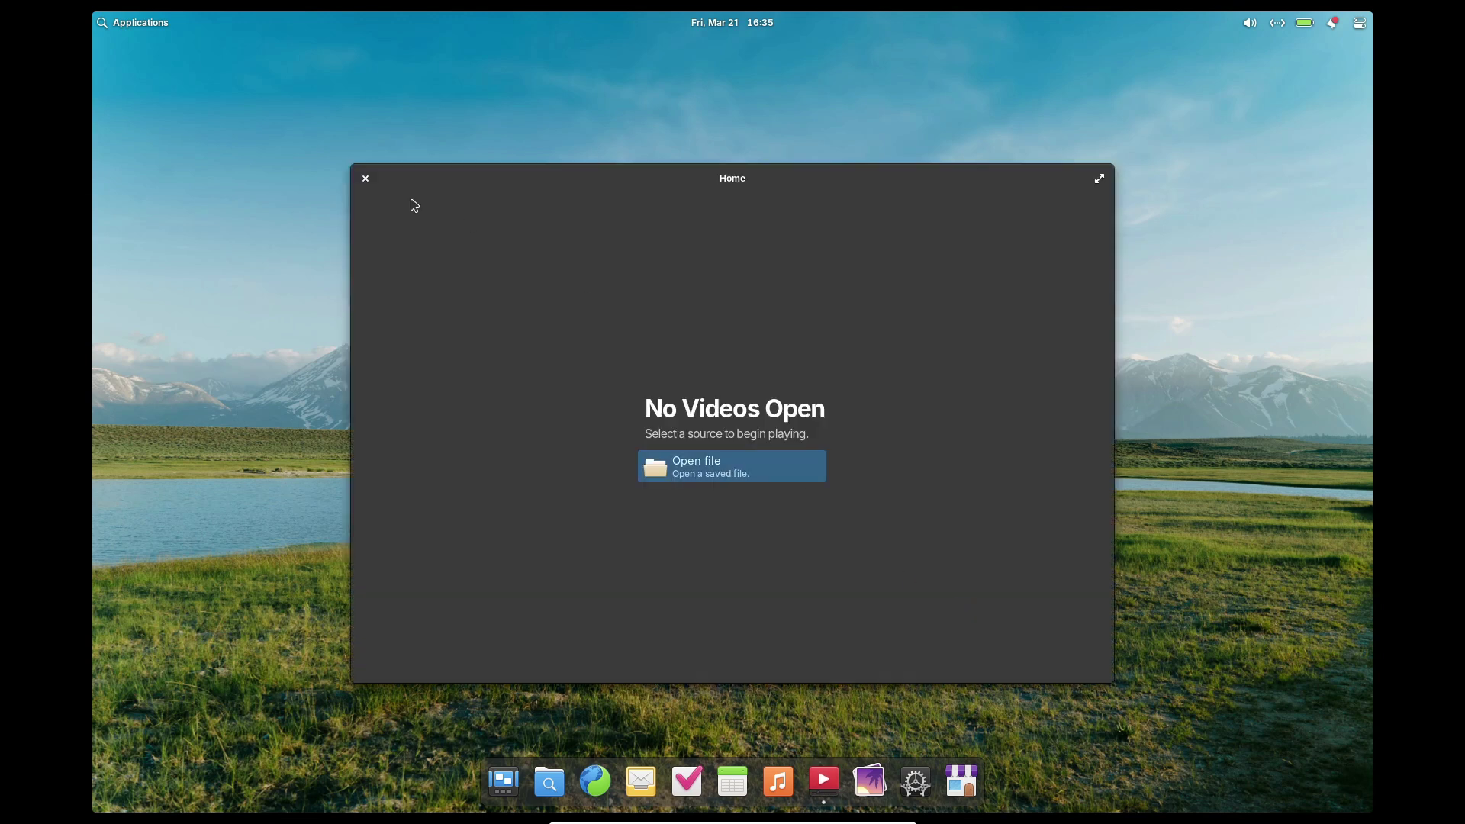
pyautogui.click(371, 185)
pyautogui.click(655, 776)
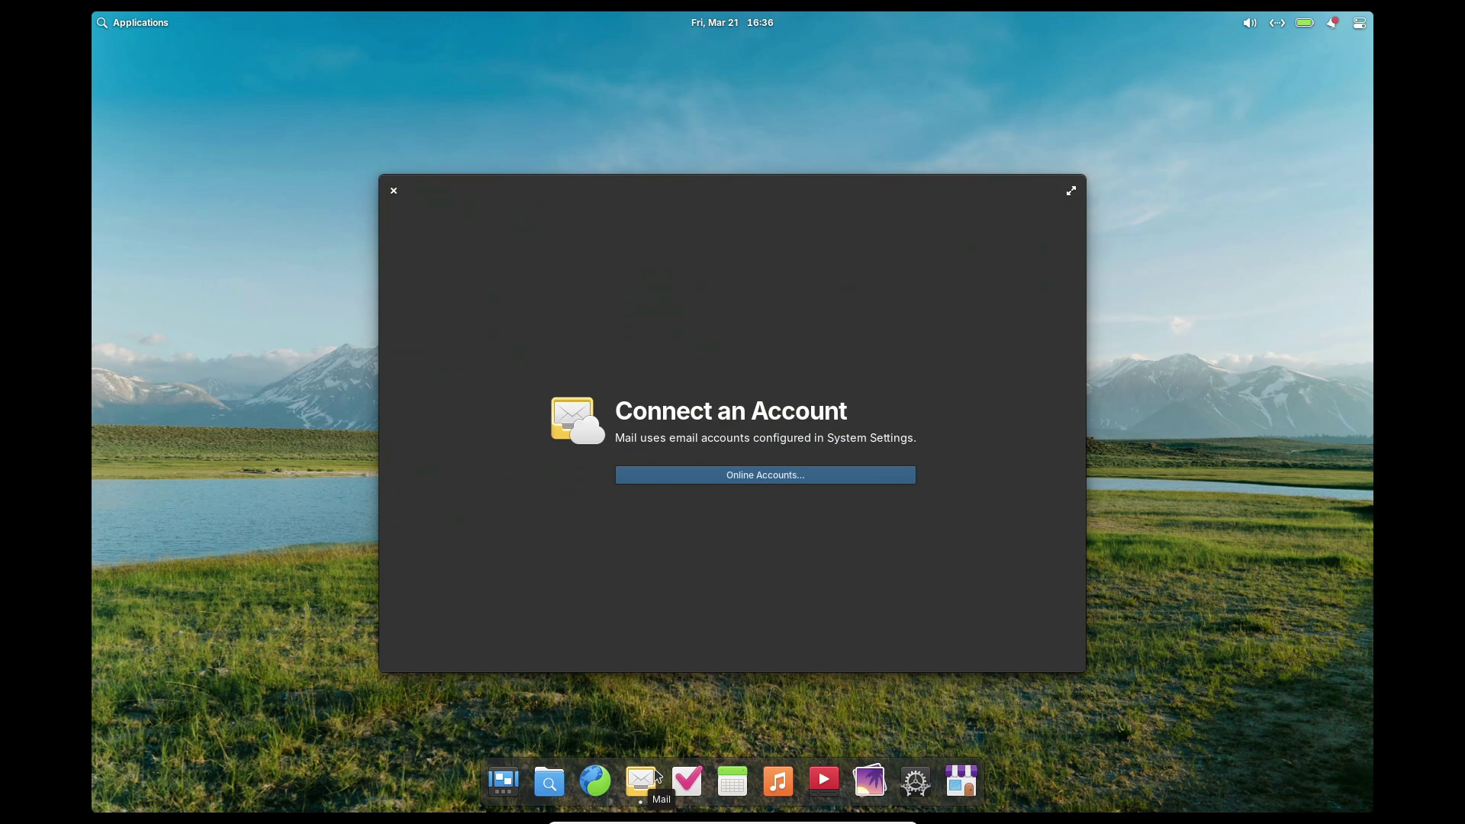
pyautogui.click(394, 191)
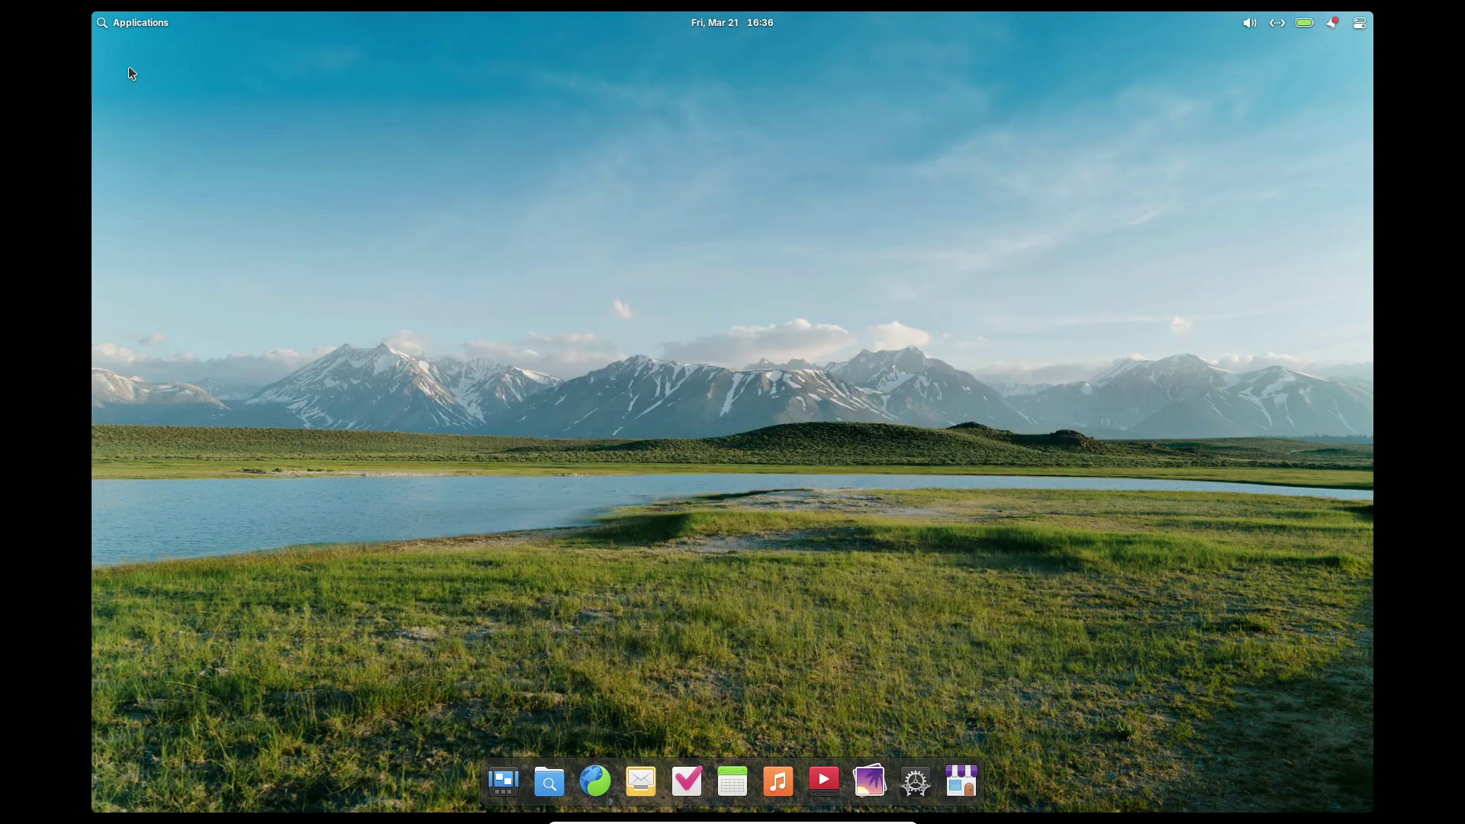
# - Launch Code from the applications launcher, start a new document, then close it and Code
pyautogui.click(128, 29)
pyautogui.scroll(-1, 257, 194)
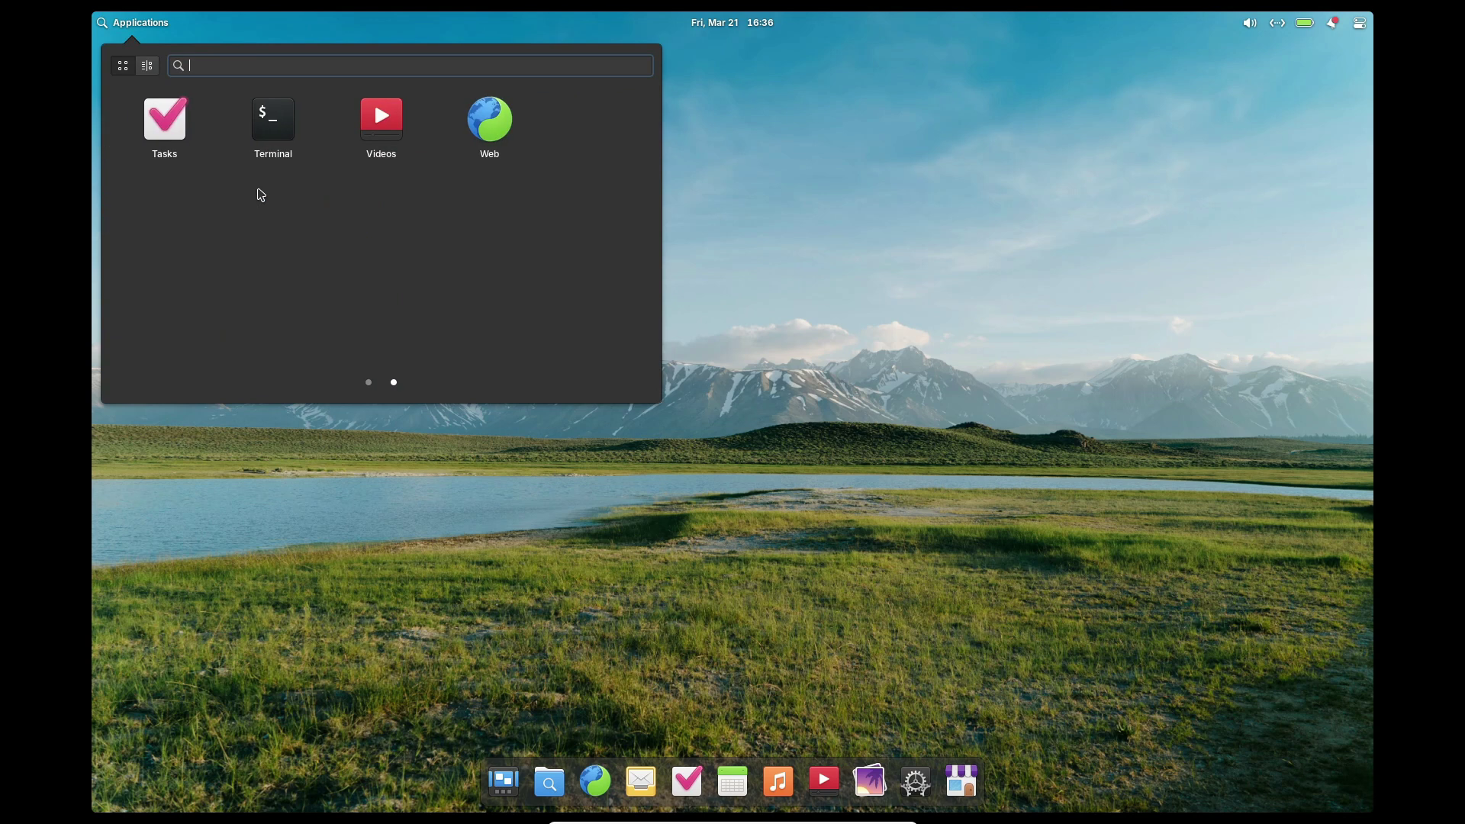
pyautogui.scroll(1, 260, 195)
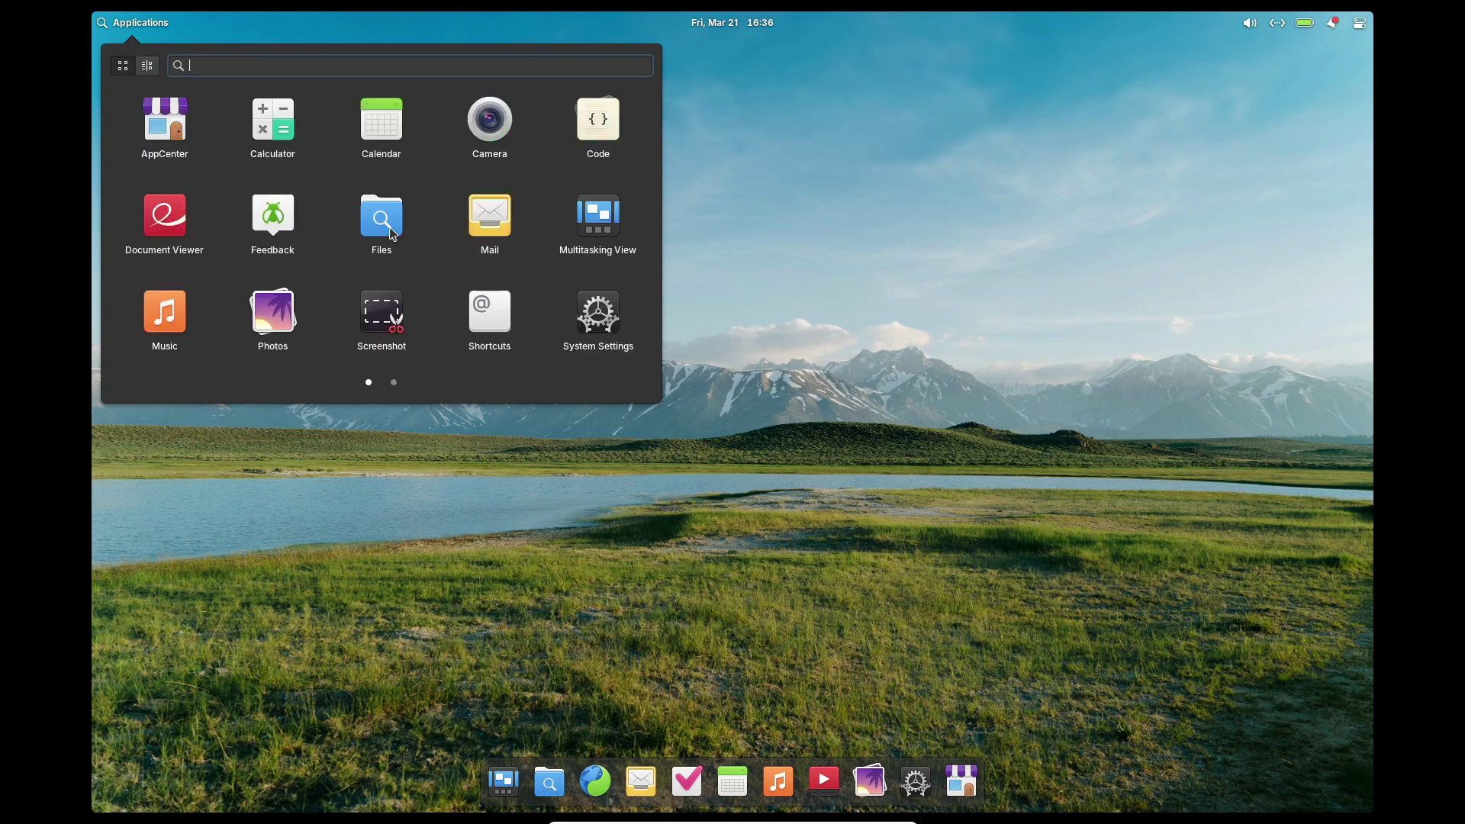
pyautogui.click(594, 146)
pyautogui.click(762, 433)
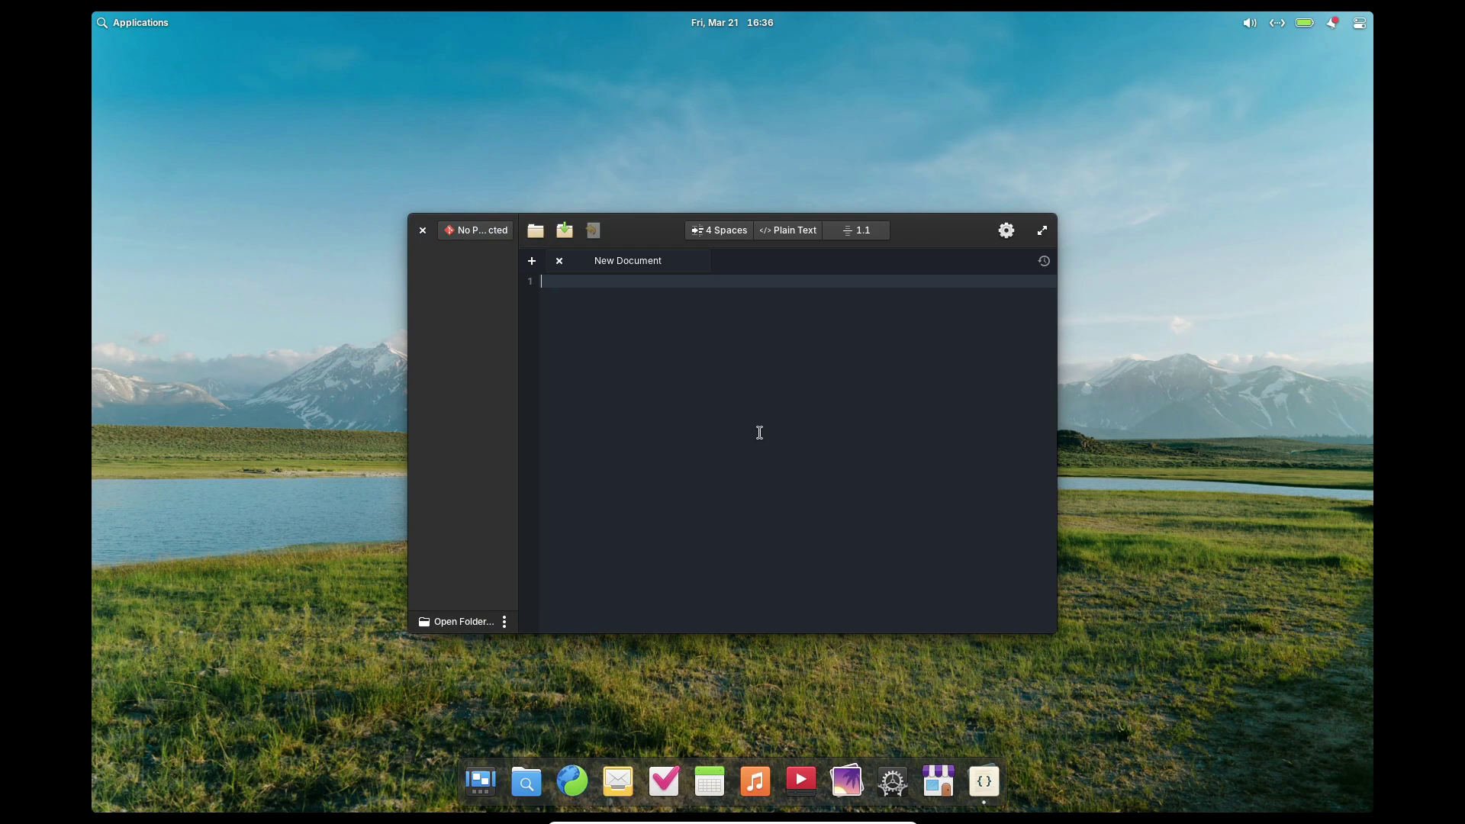
pyautogui.click(560, 261)
pyautogui.click(422, 230)
# - Launch Terminal from the applications launcher and close it again
pyautogui.click(136, 22)
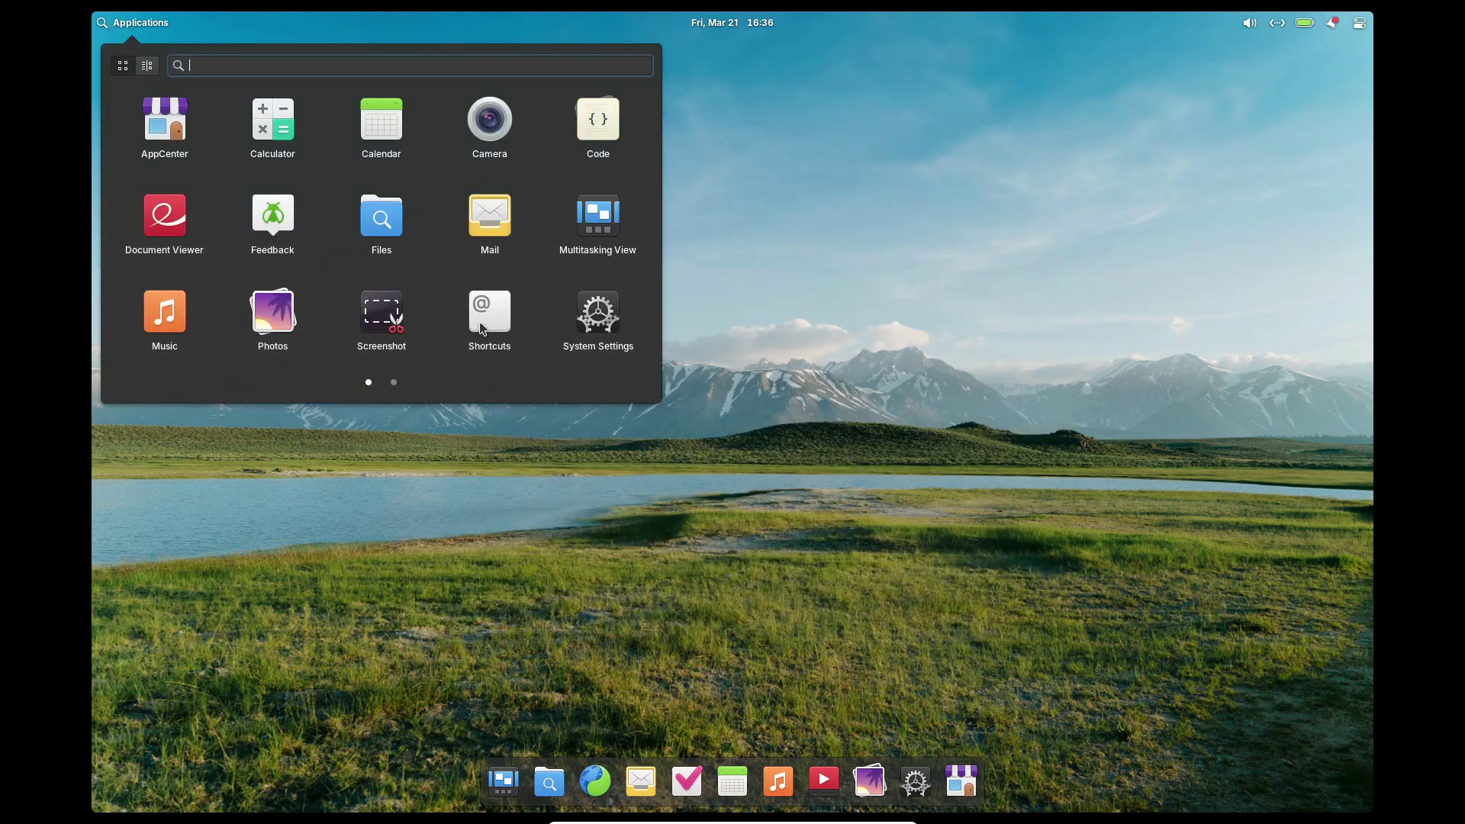
pyautogui.scroll(-1, 482, 328)
pyautogui.click(278, 128)
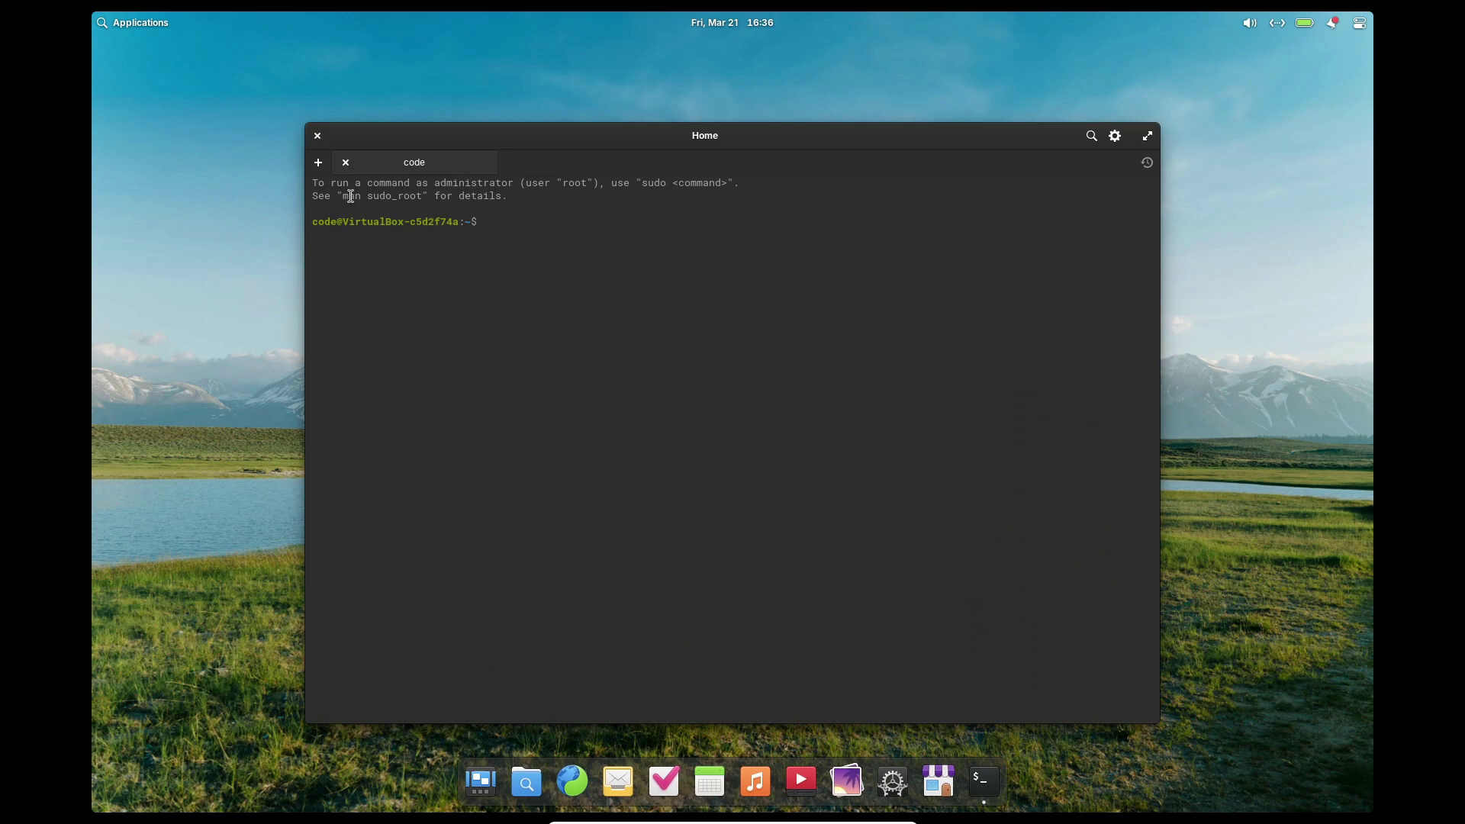
pyautogui.click(318, 135)
# - Browse the Office, Programming, Sound & Video and System Tools categories in the applications menu
pyautogui.click(136, 22)
pyautogui.click(148, 66)
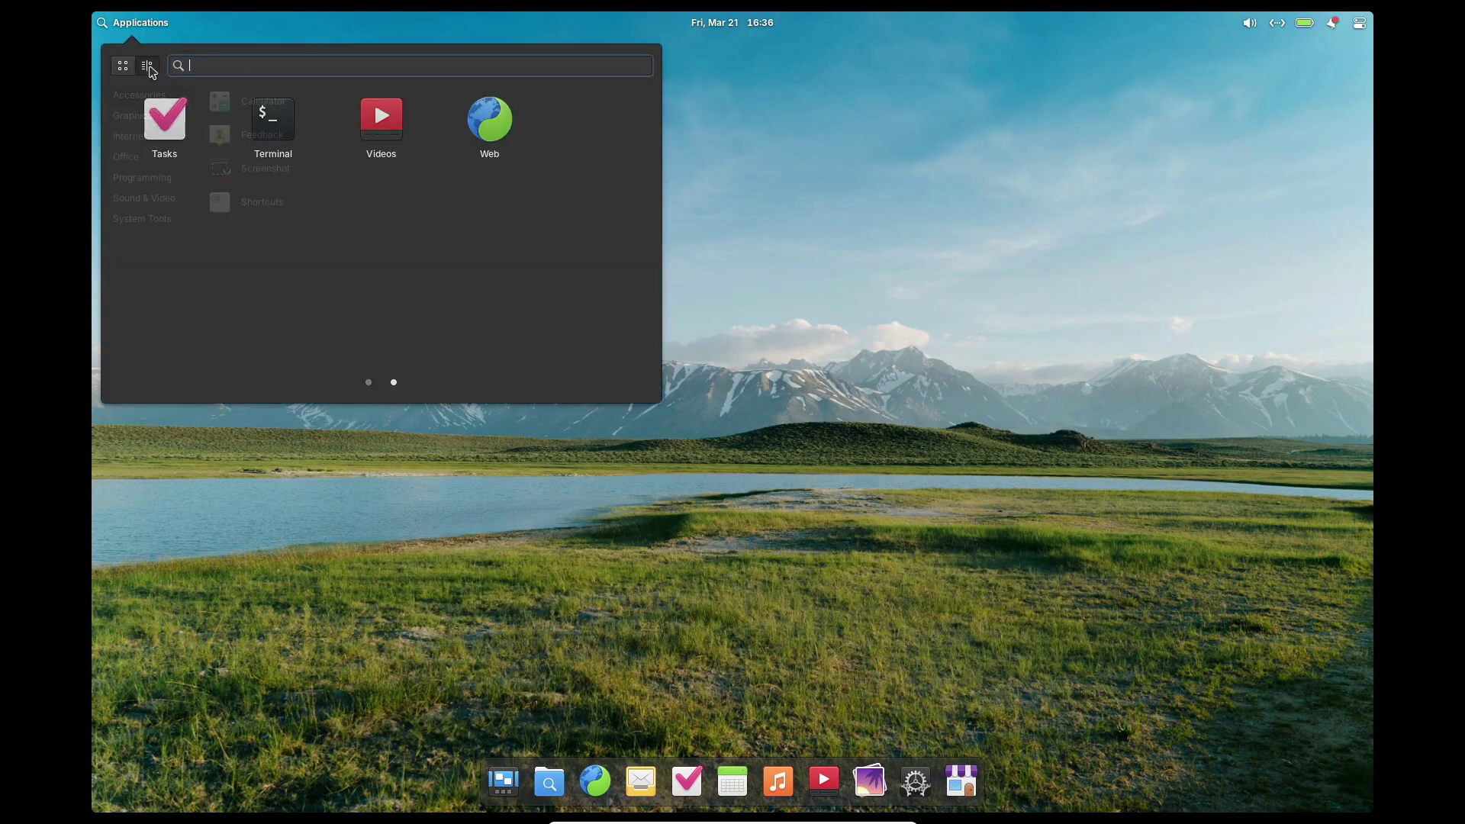
pyautogui.click(157, 160)
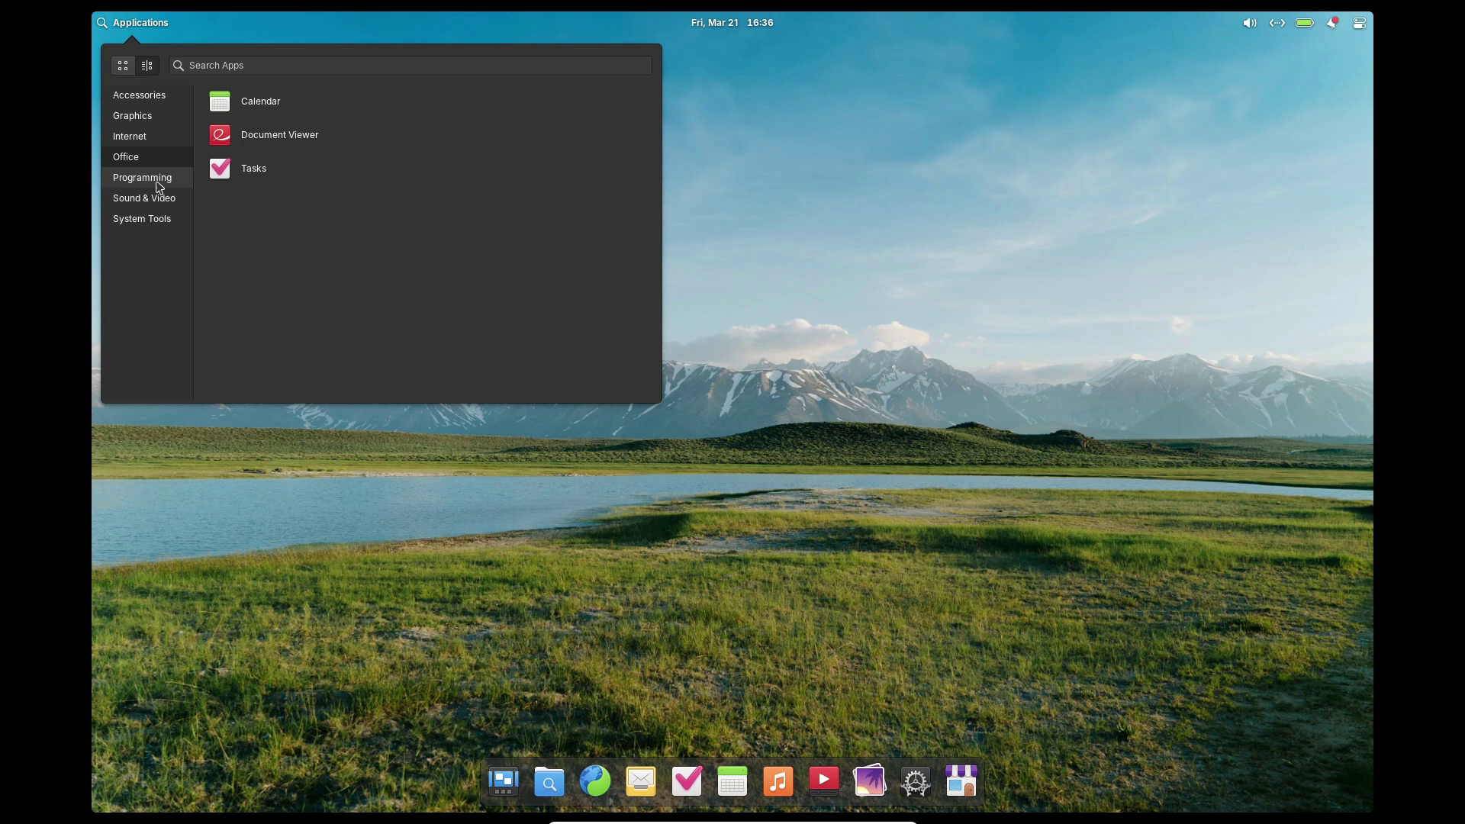
pyautogui.click(158, 182)
pyautogui.click(163, 199)
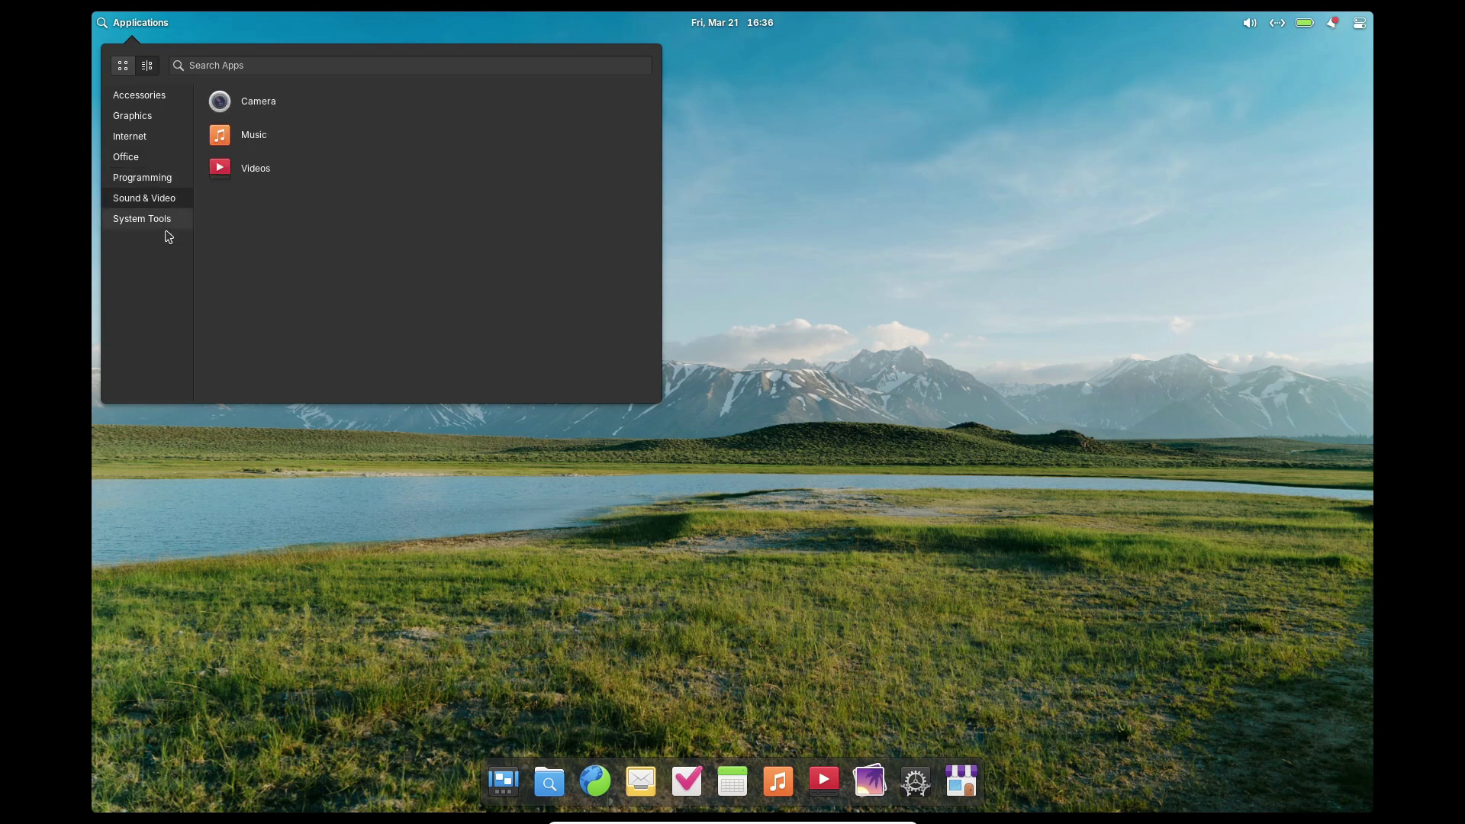
pyautogui.click(163, 223)
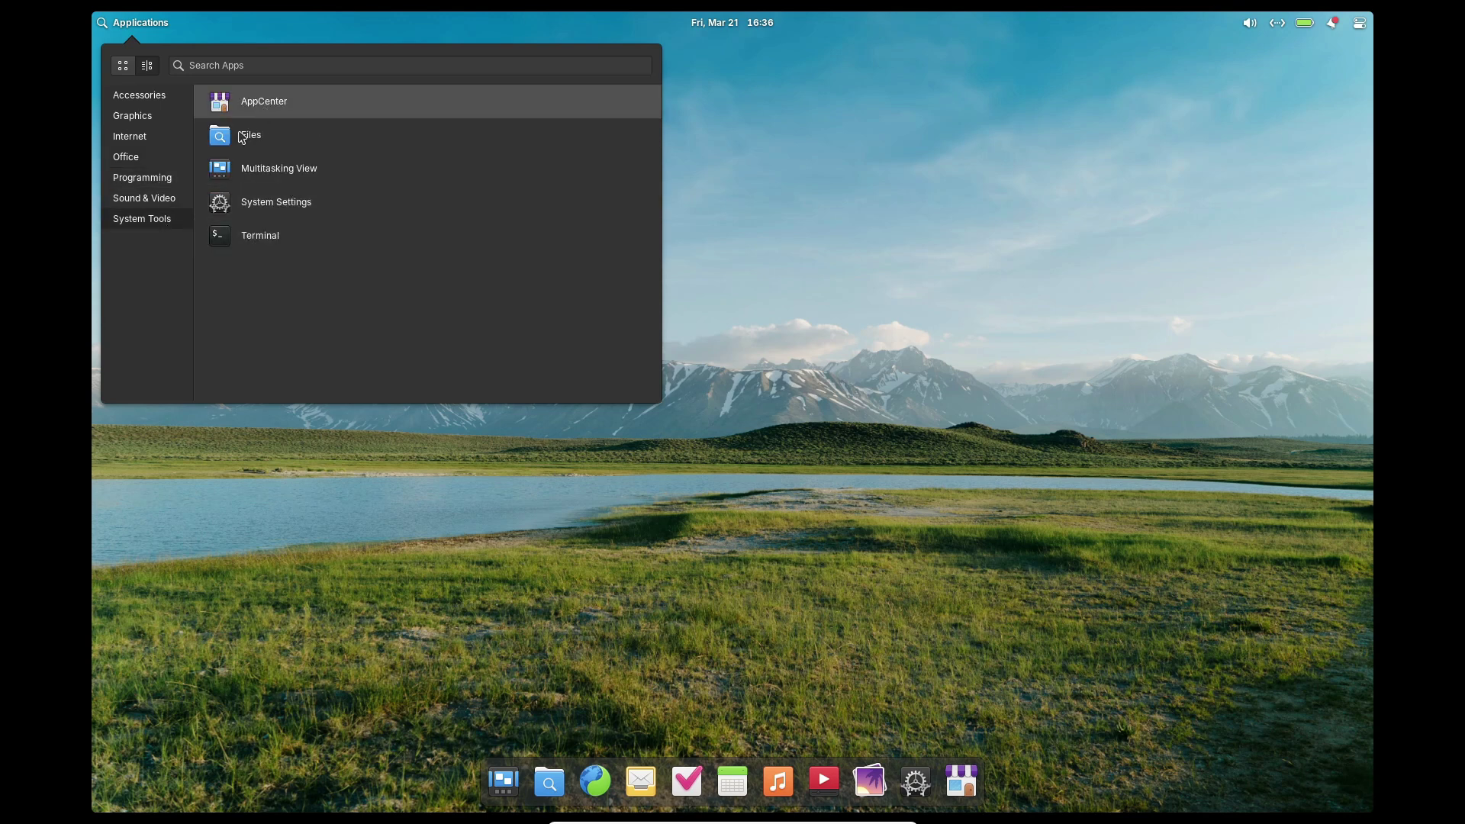
pyautogui.click(155, 185)
pyautogui.click(137, 158)
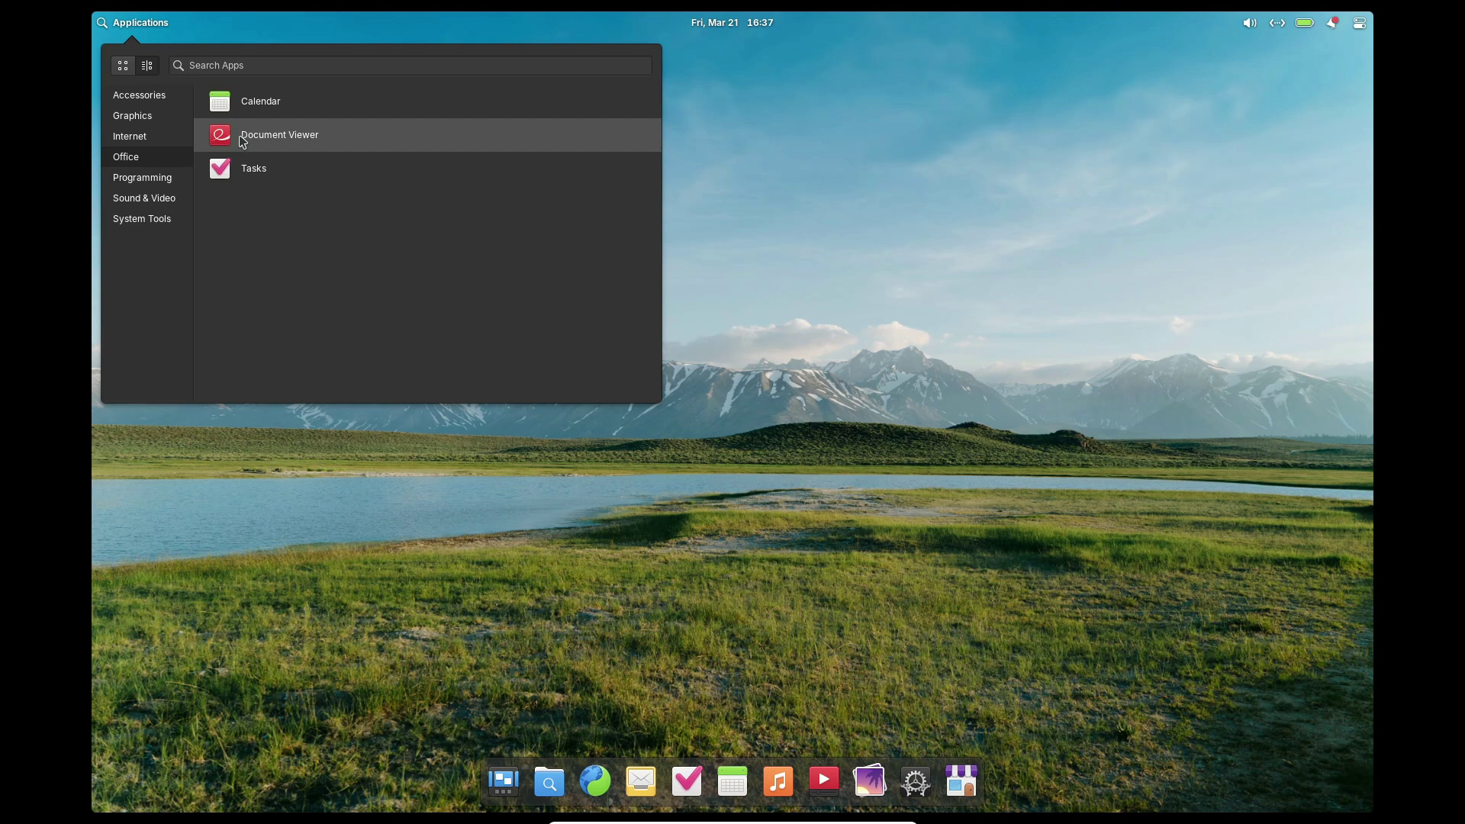
# - Open and close the Tasks app, then launch the Web browser from the dock
pyautogui.click(254, 172)
pyautogui.click(403, 165)
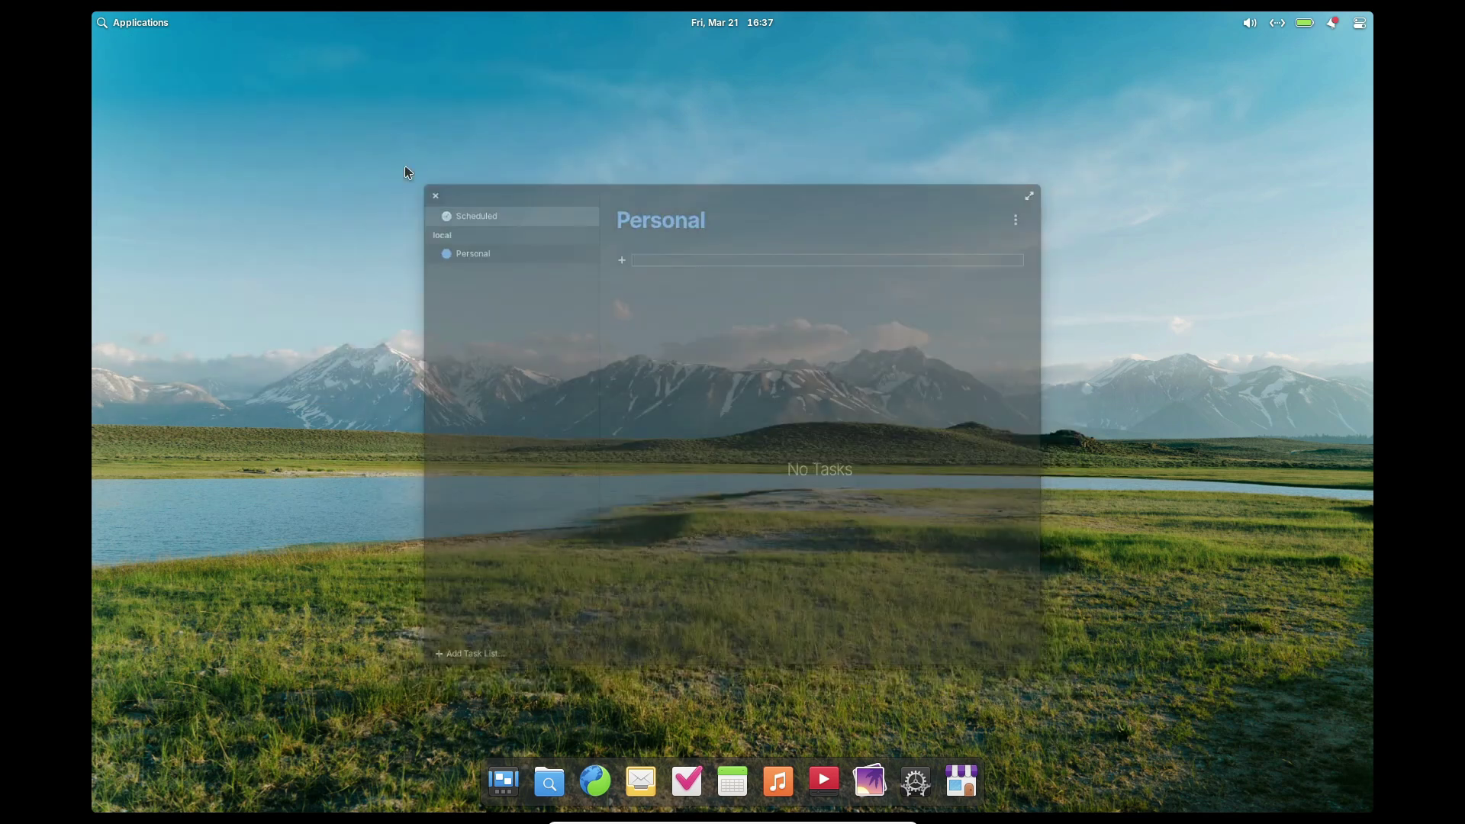
pyautogui.click(600, 765)
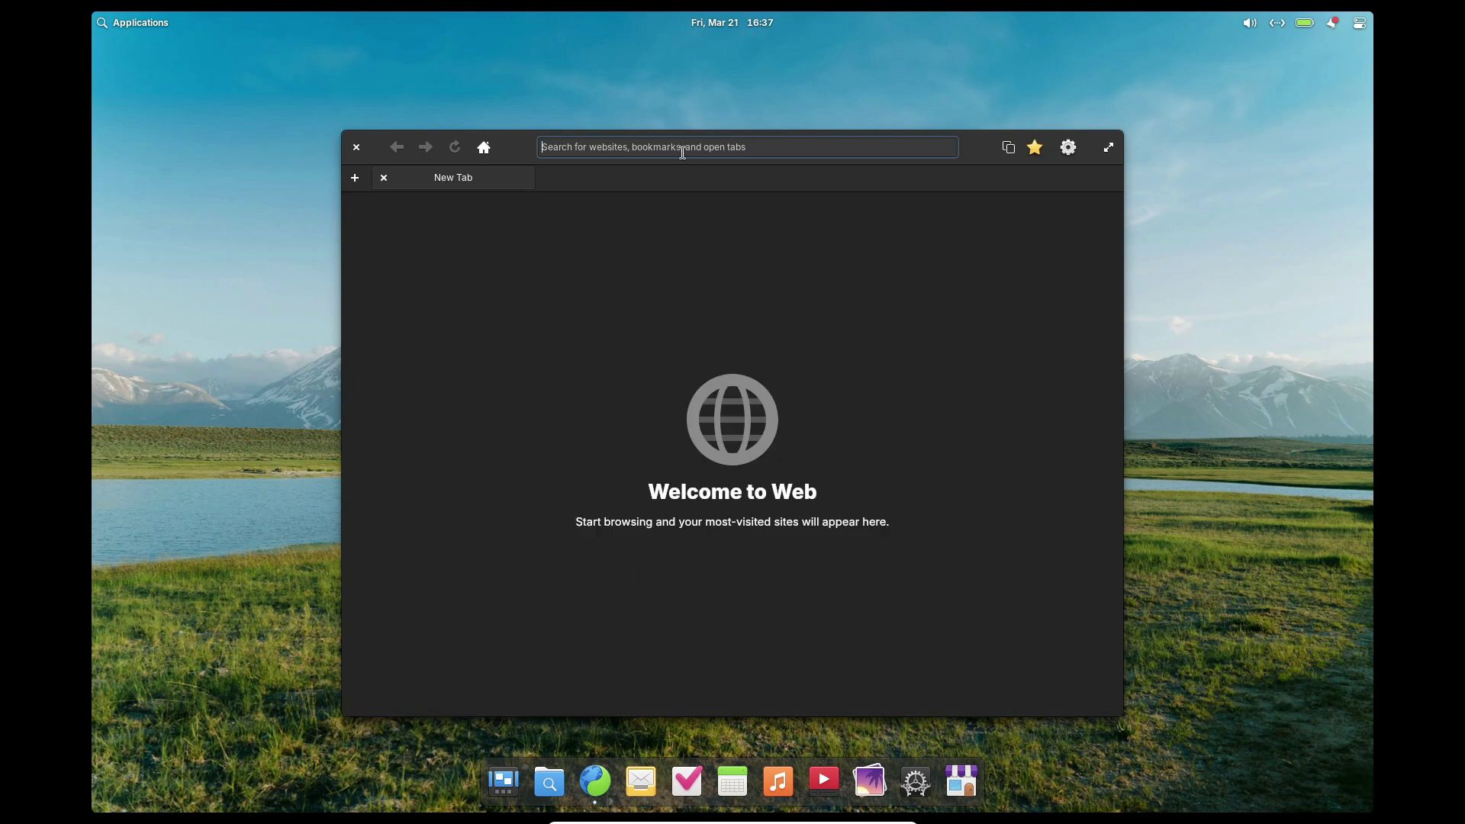
# - Search for 'elementary os' and open the official elementary.io result
pyautogui.write('elementary os')
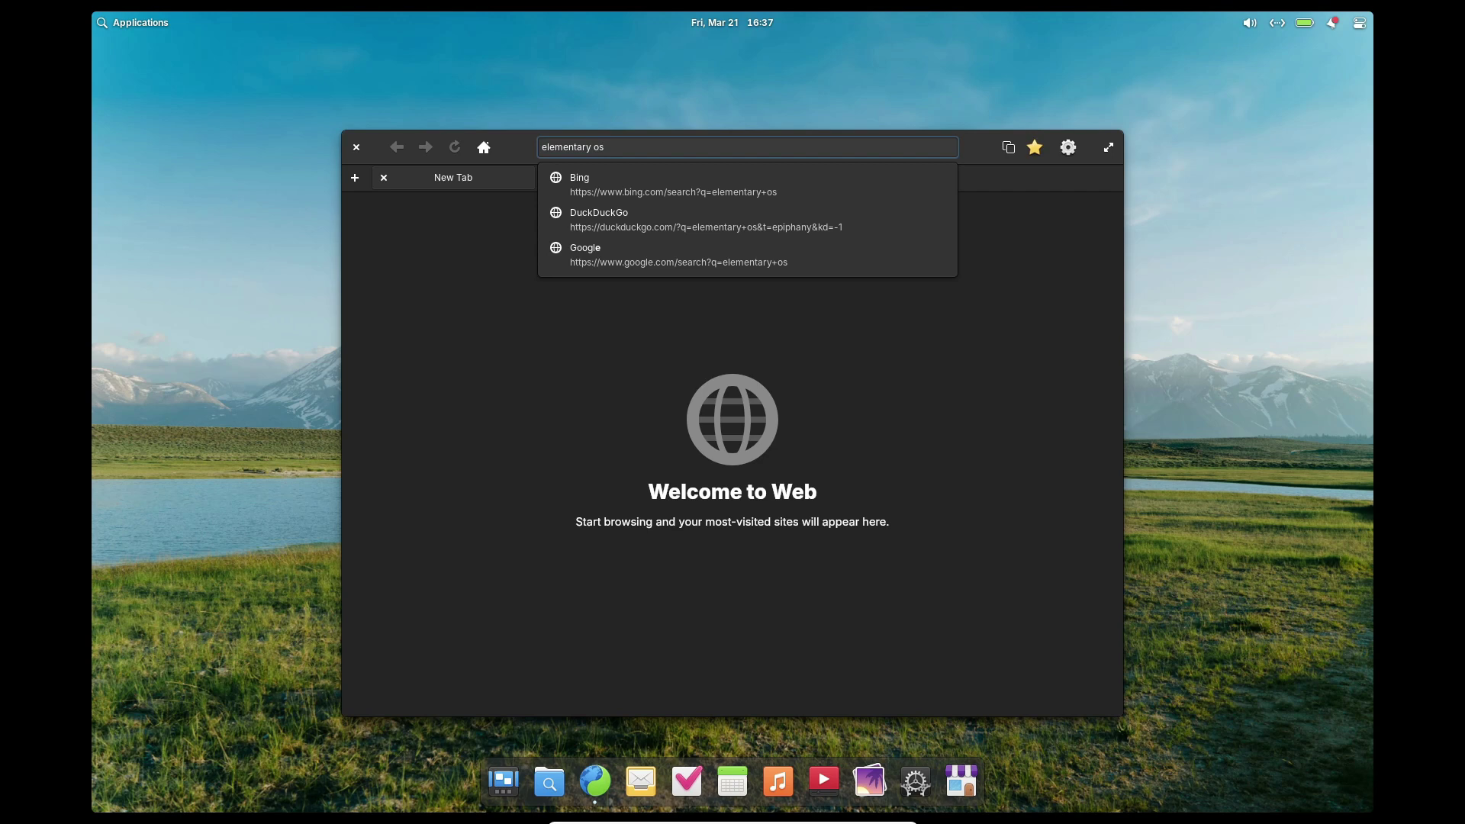
pyautogui.press('Return')
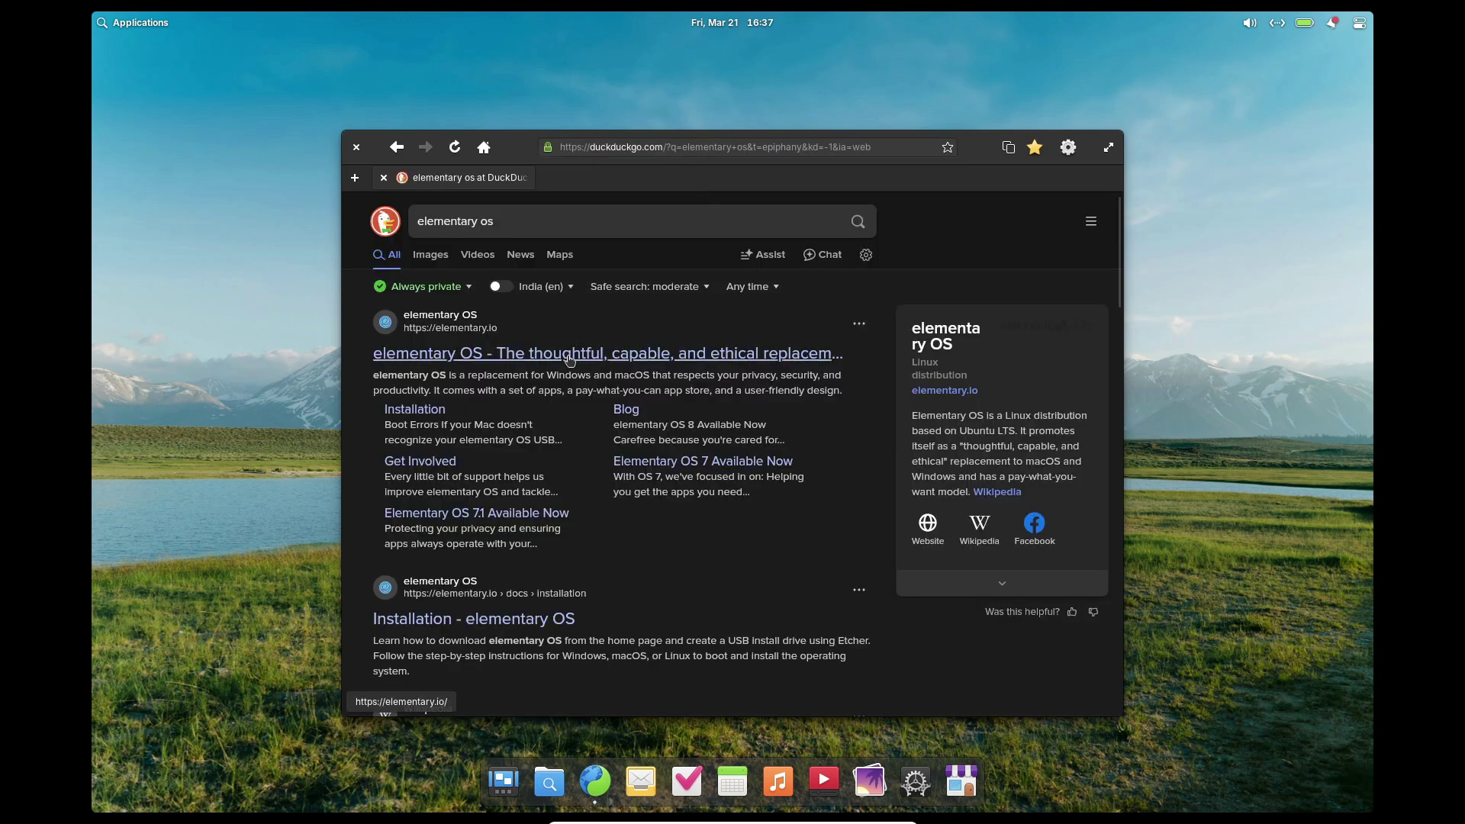
pyautogui.click(568, 354)
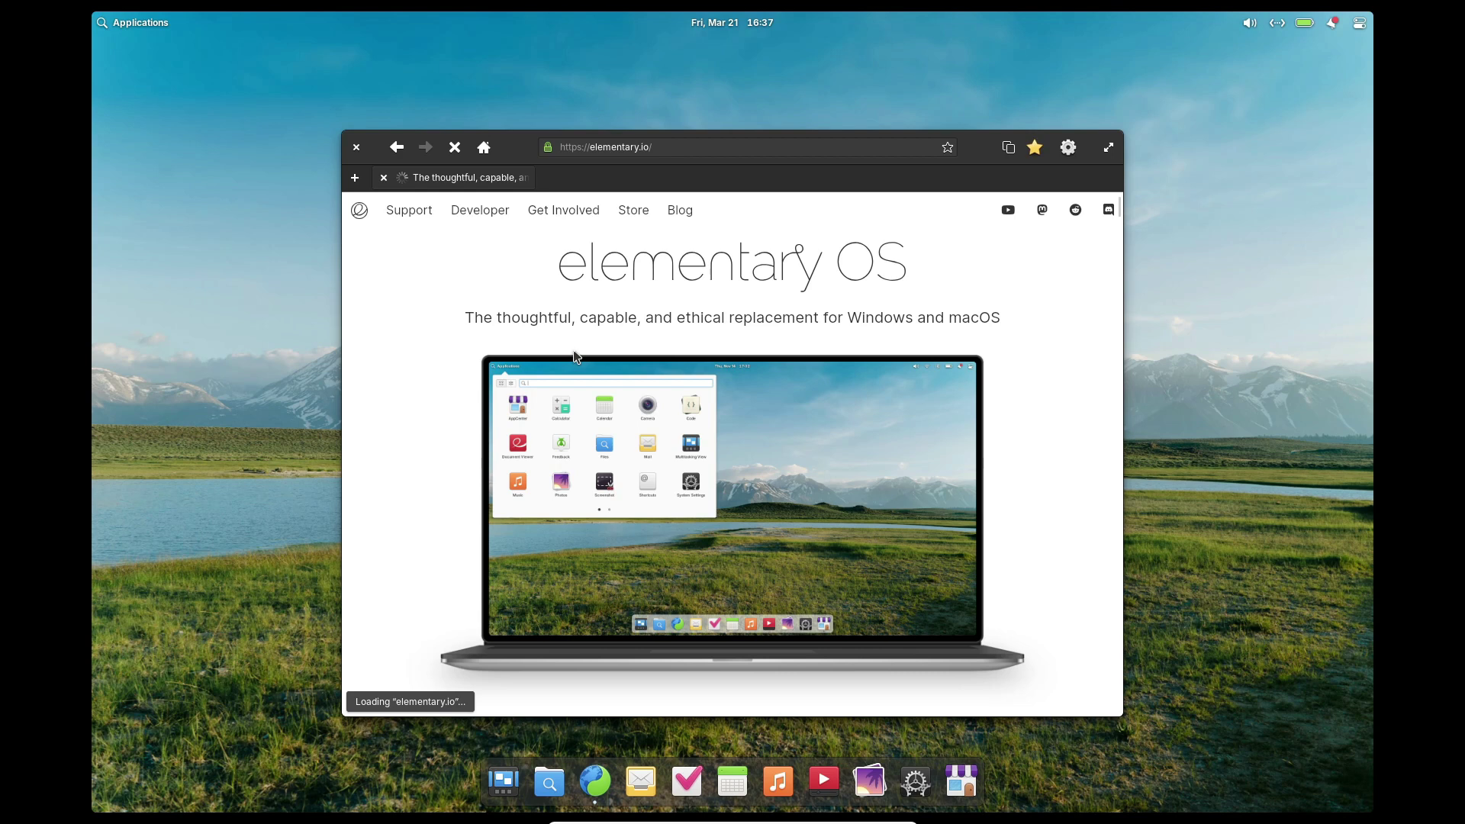
# - Enter a 0 payment amount, download the elementary OS ISO, and check the downloads list
pyautogui.scroll(-3, 574, 356)
pyautogui.click(785, 626)
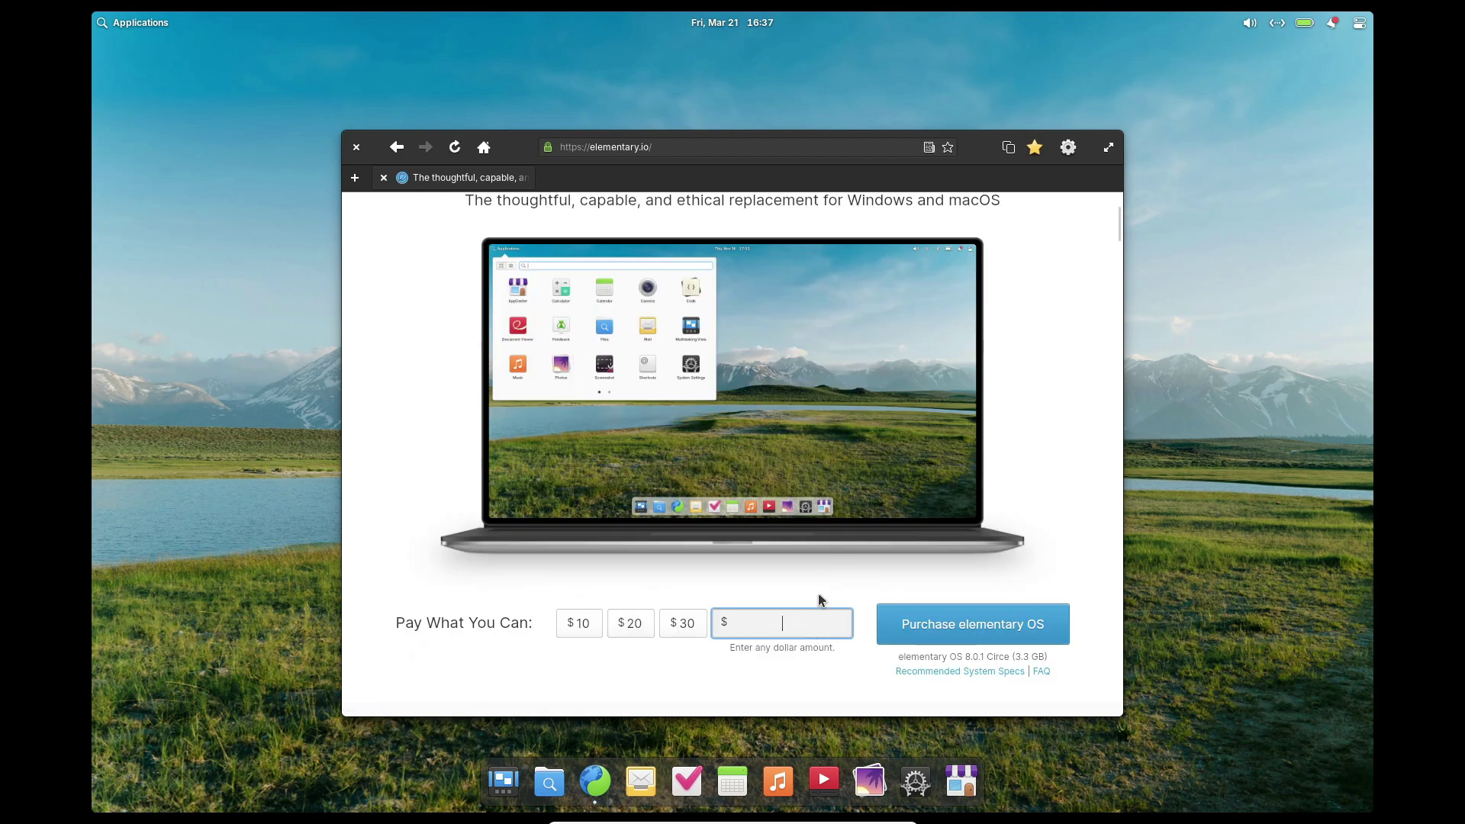
pyautogui.write('0')
pyautogui.click(990, 628)
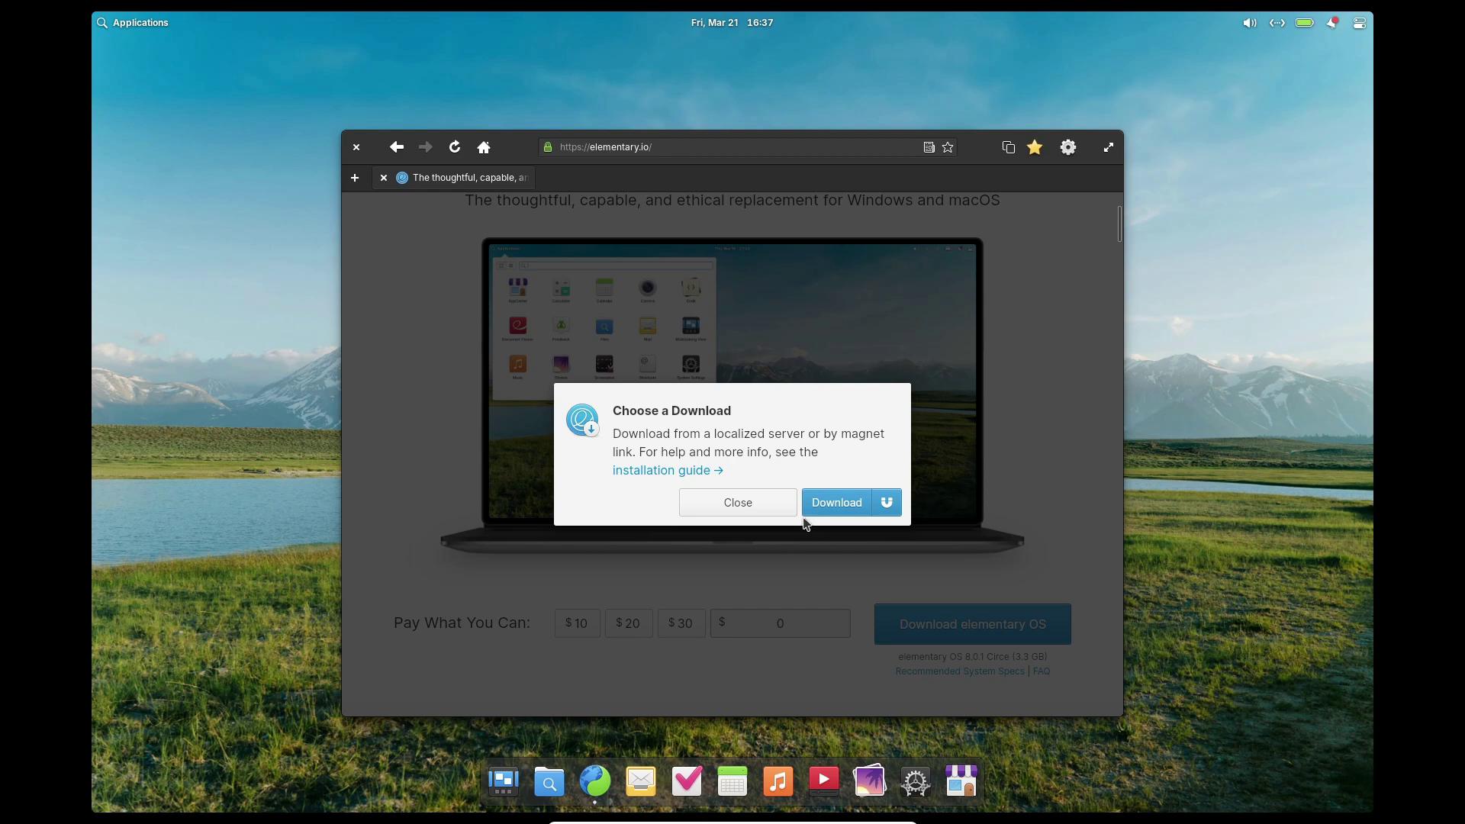
pyautogui.click(870, 513)
pyautogui.click(984, 147)
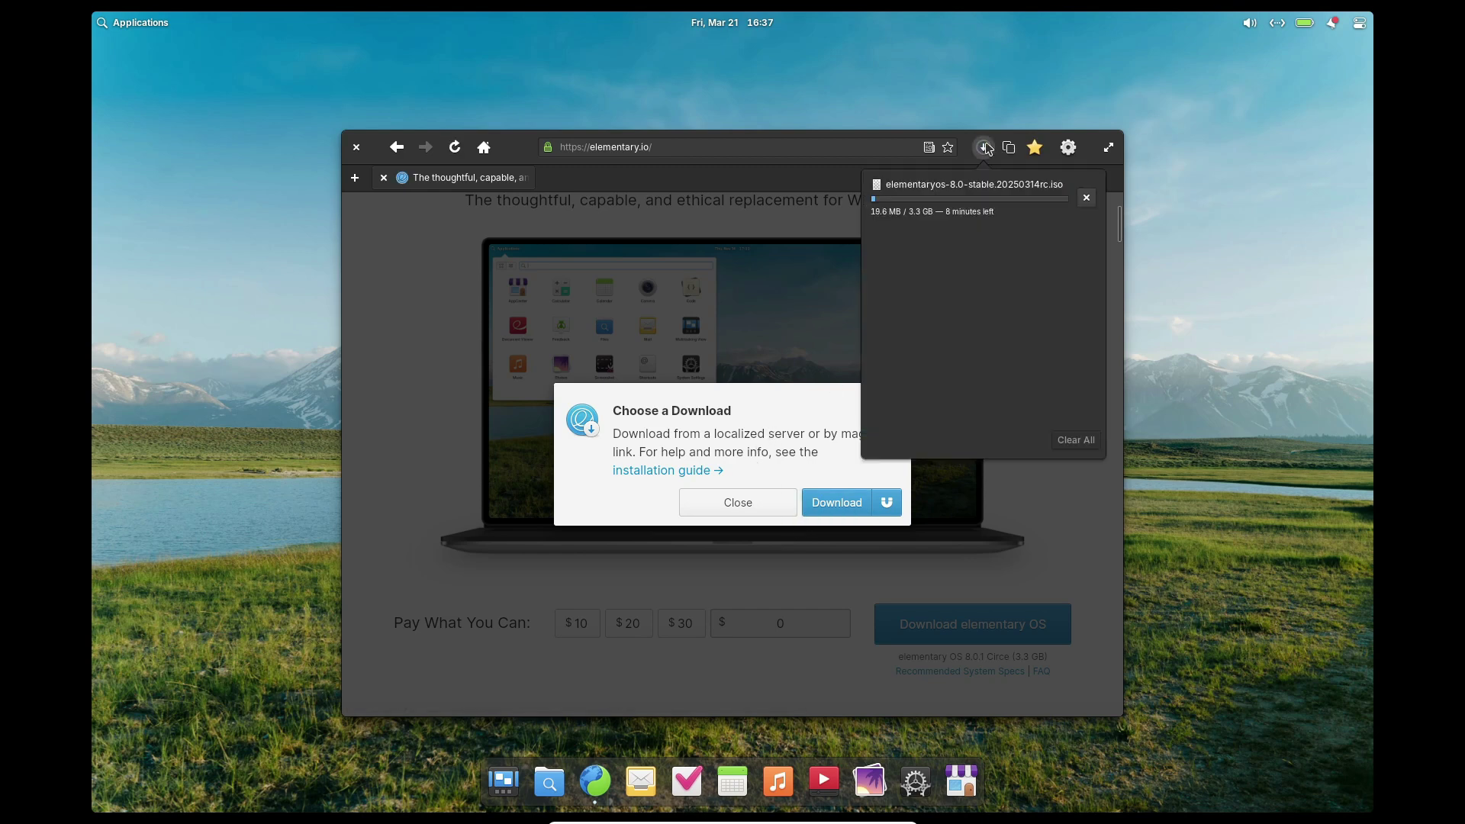
pyautogui.click(1091, 200)
pyautogui.click(384, 178)
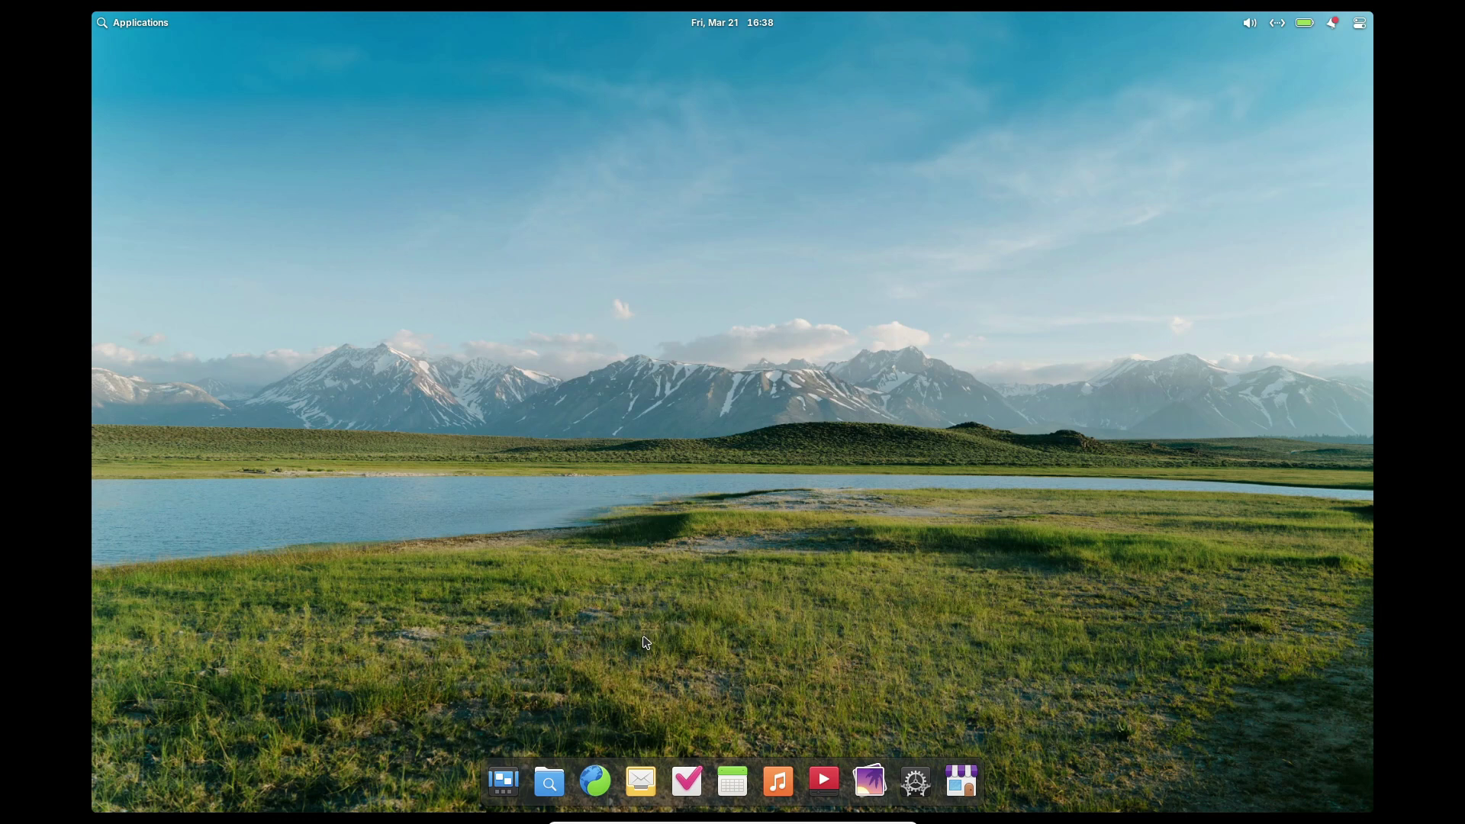
pyautogui.click(746, 27)
pyautogui.click(747, 27)
pyautogui.click(1277, 23)
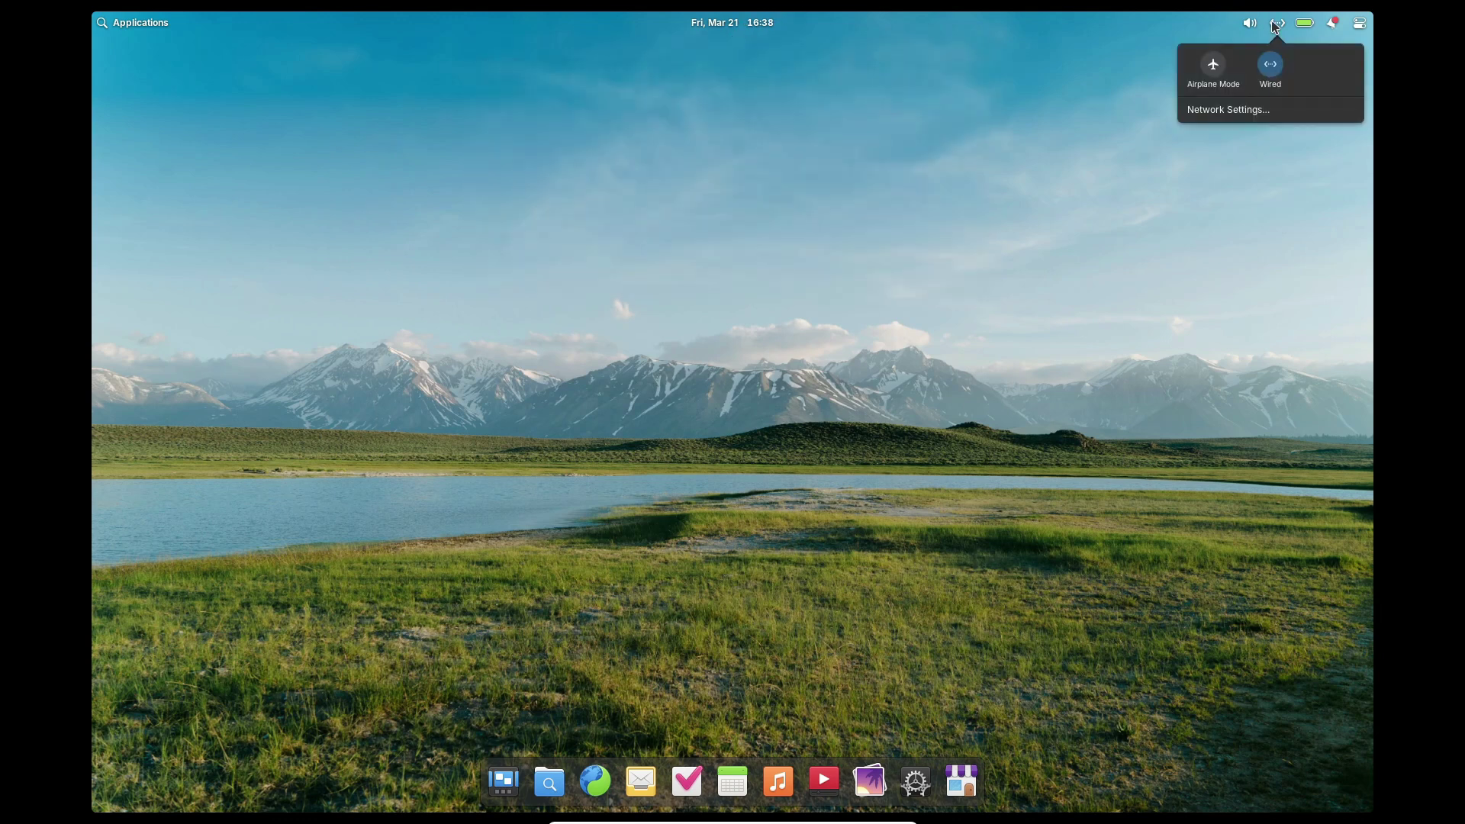
pyautogui.click(1249, 24)
pyautogui.click(1333, 27)
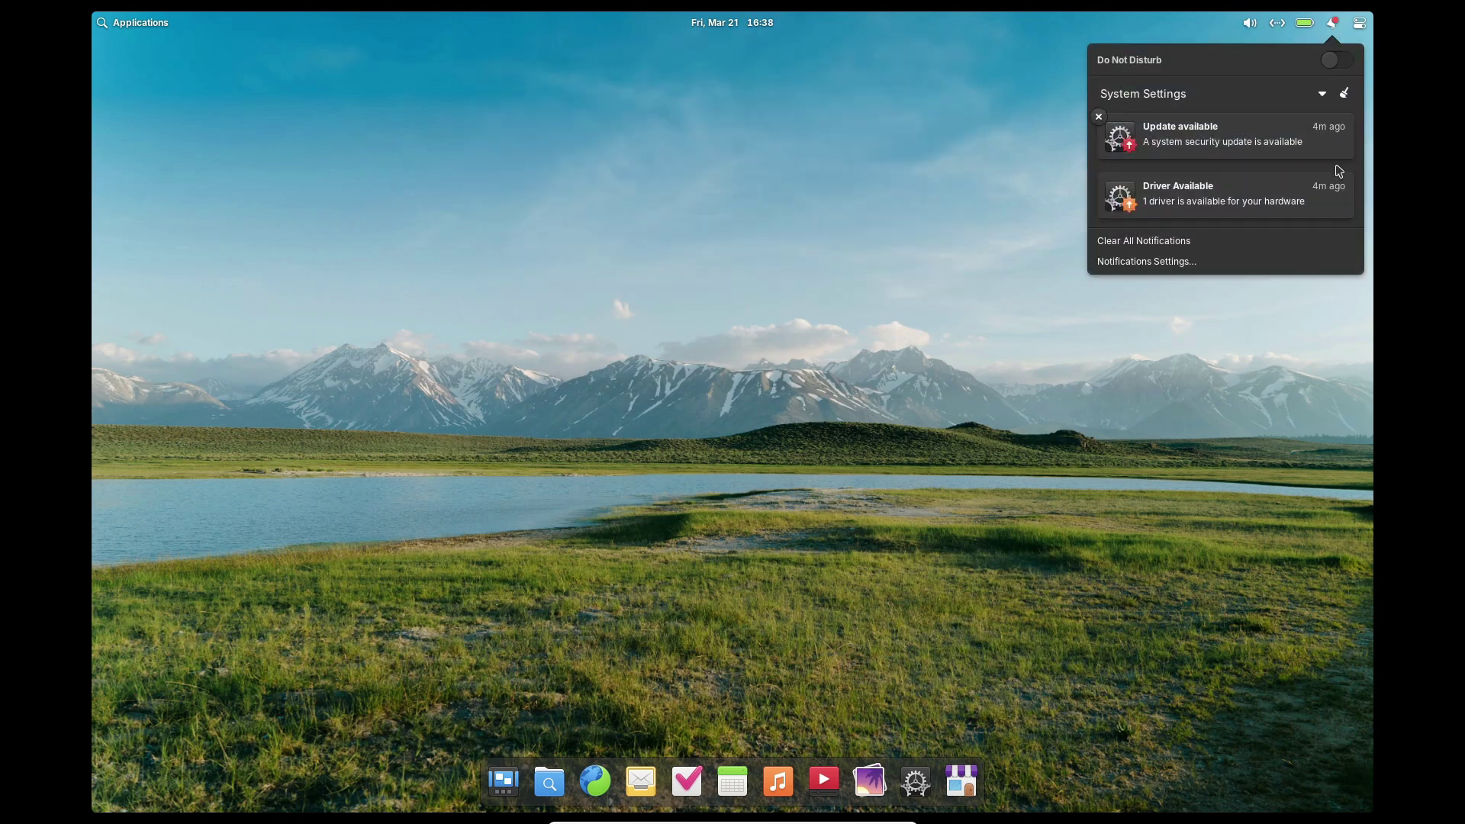
pyautogui.click(1224, 262)
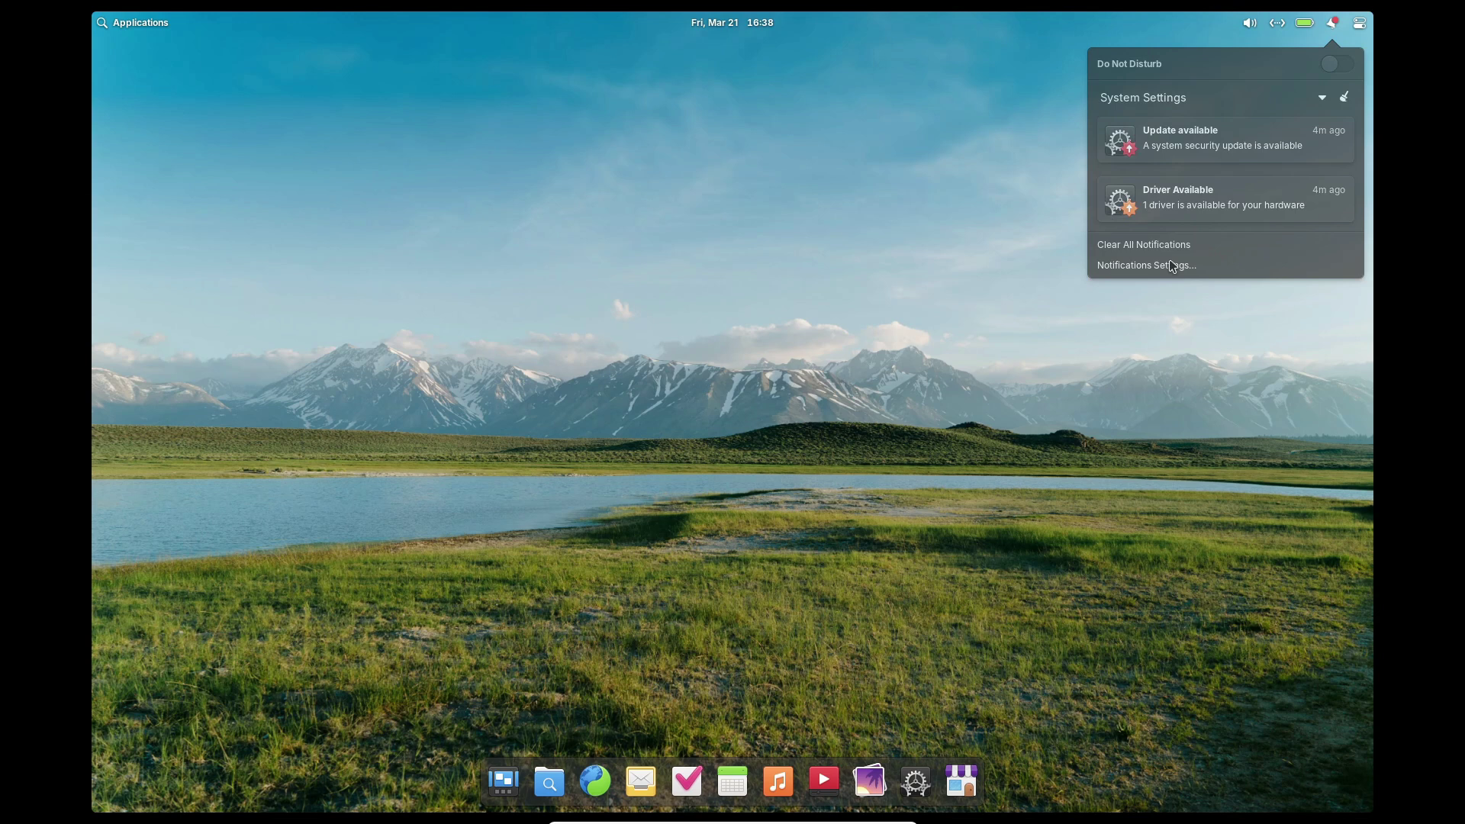
pyautogui.click(423, 363)
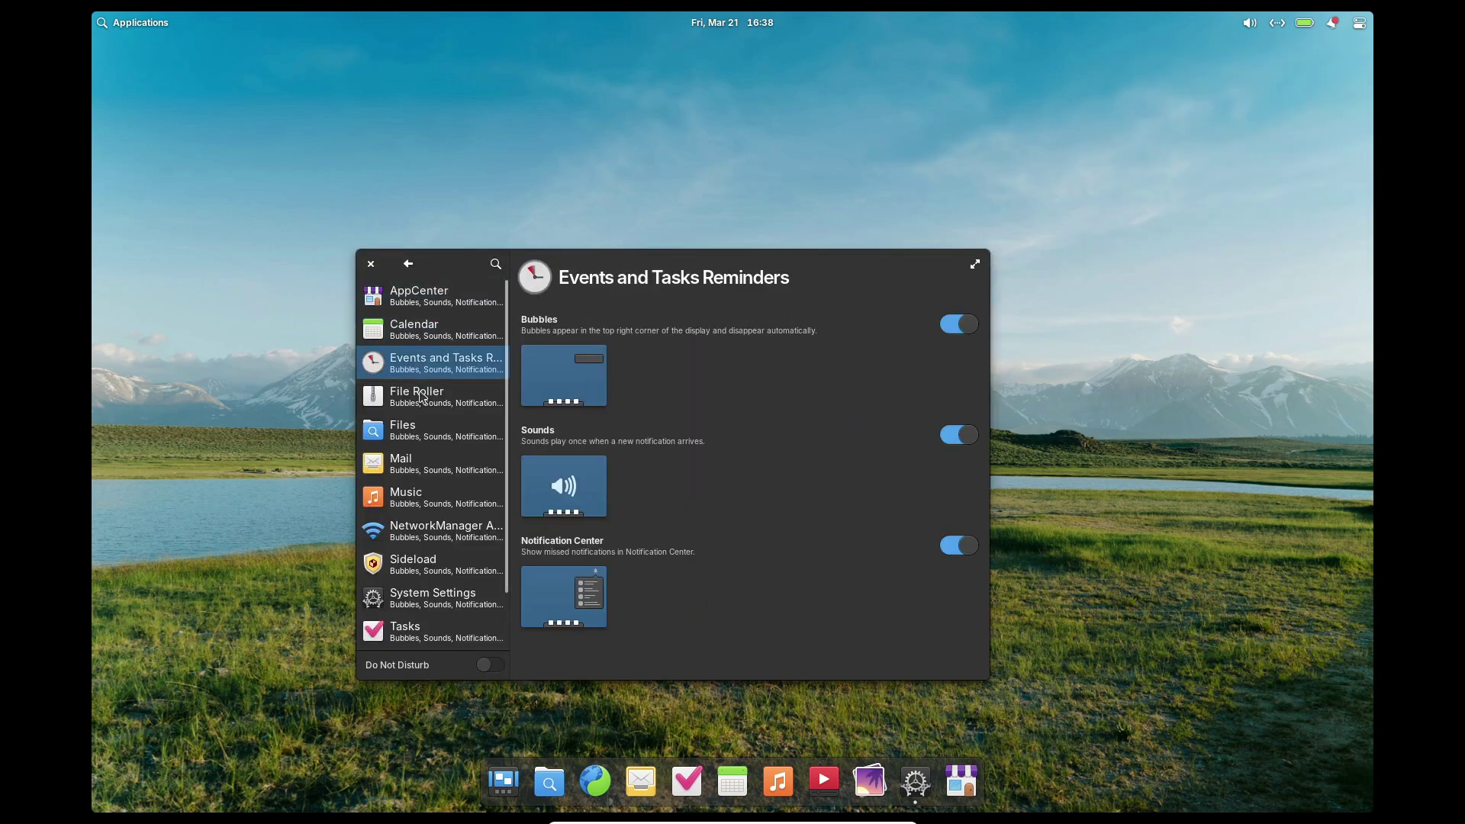
pyautogui.click(422, 395)
pyautogui.click(424, 496)
pyautogui.click(425, 530)
pyautogui.click(426, 598)
pyautogui.scroll(-1, 428, 610)
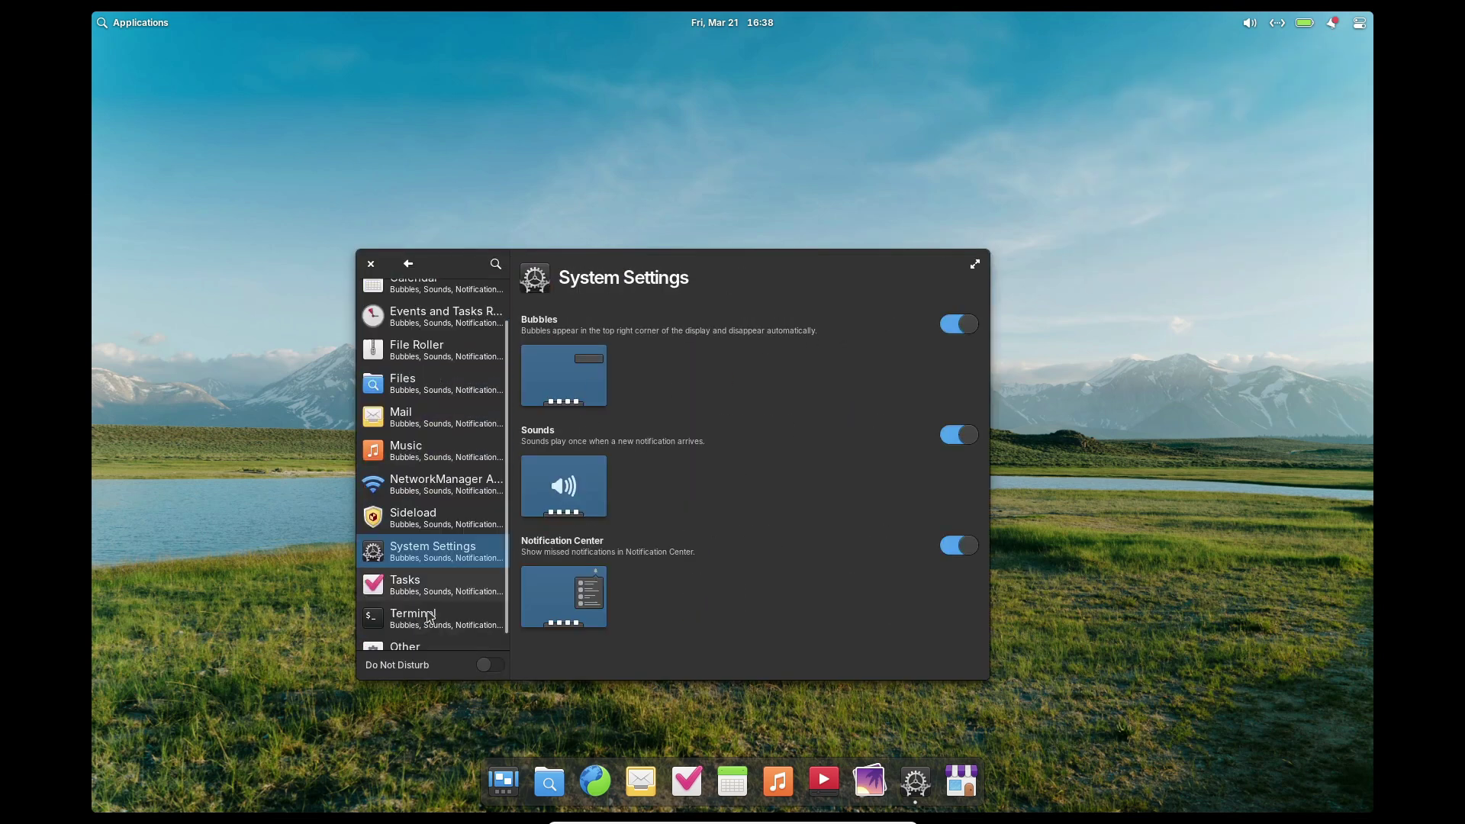
pyautogui.click(440, 600)
pyautogui.click(428, 616)
pyautogui.click(371, 264)
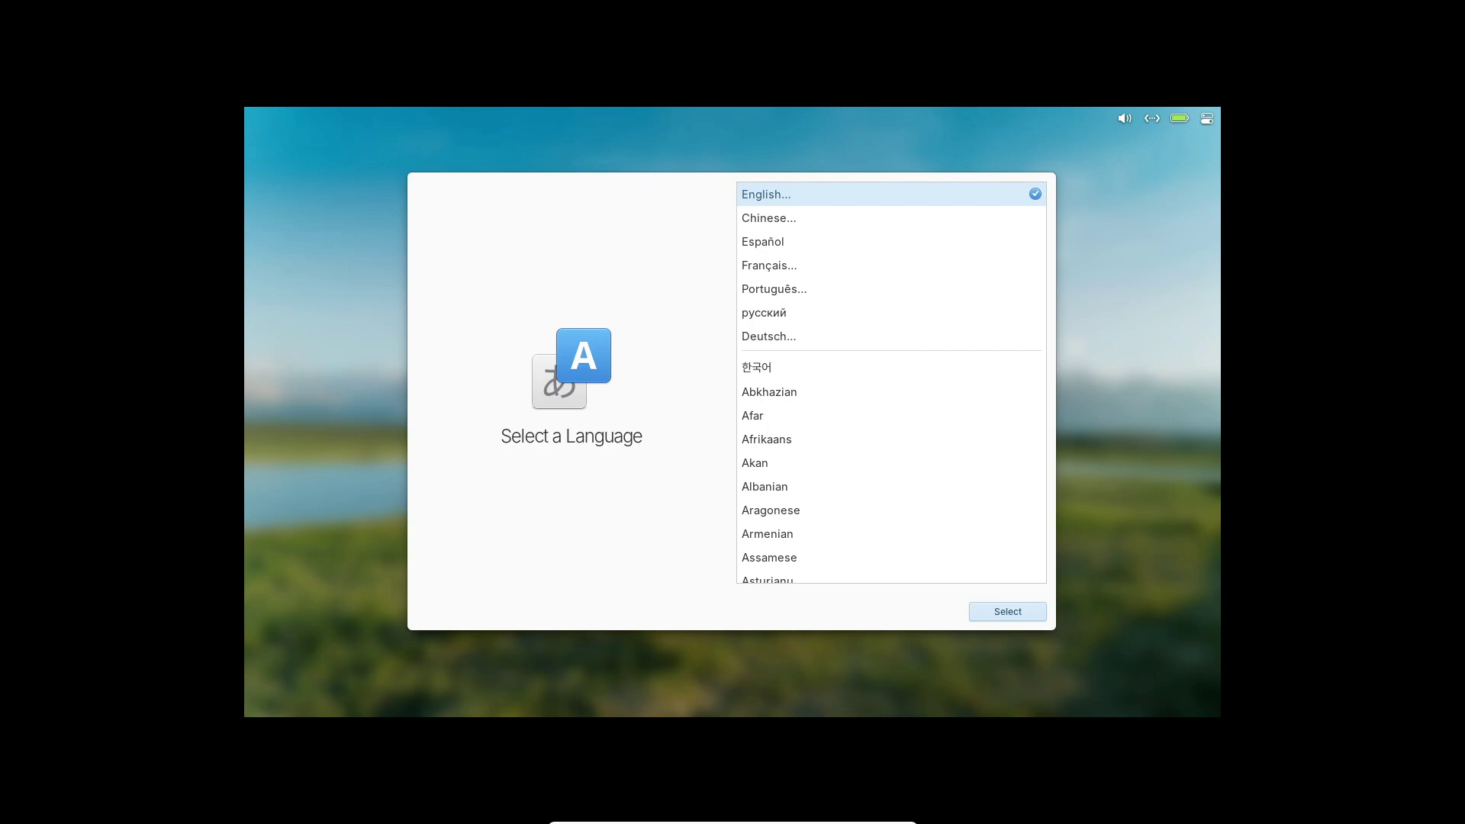
# - Choose English, United States, and the default English (US) keyboard layout and variant
pyautogui.click(1017, 612)
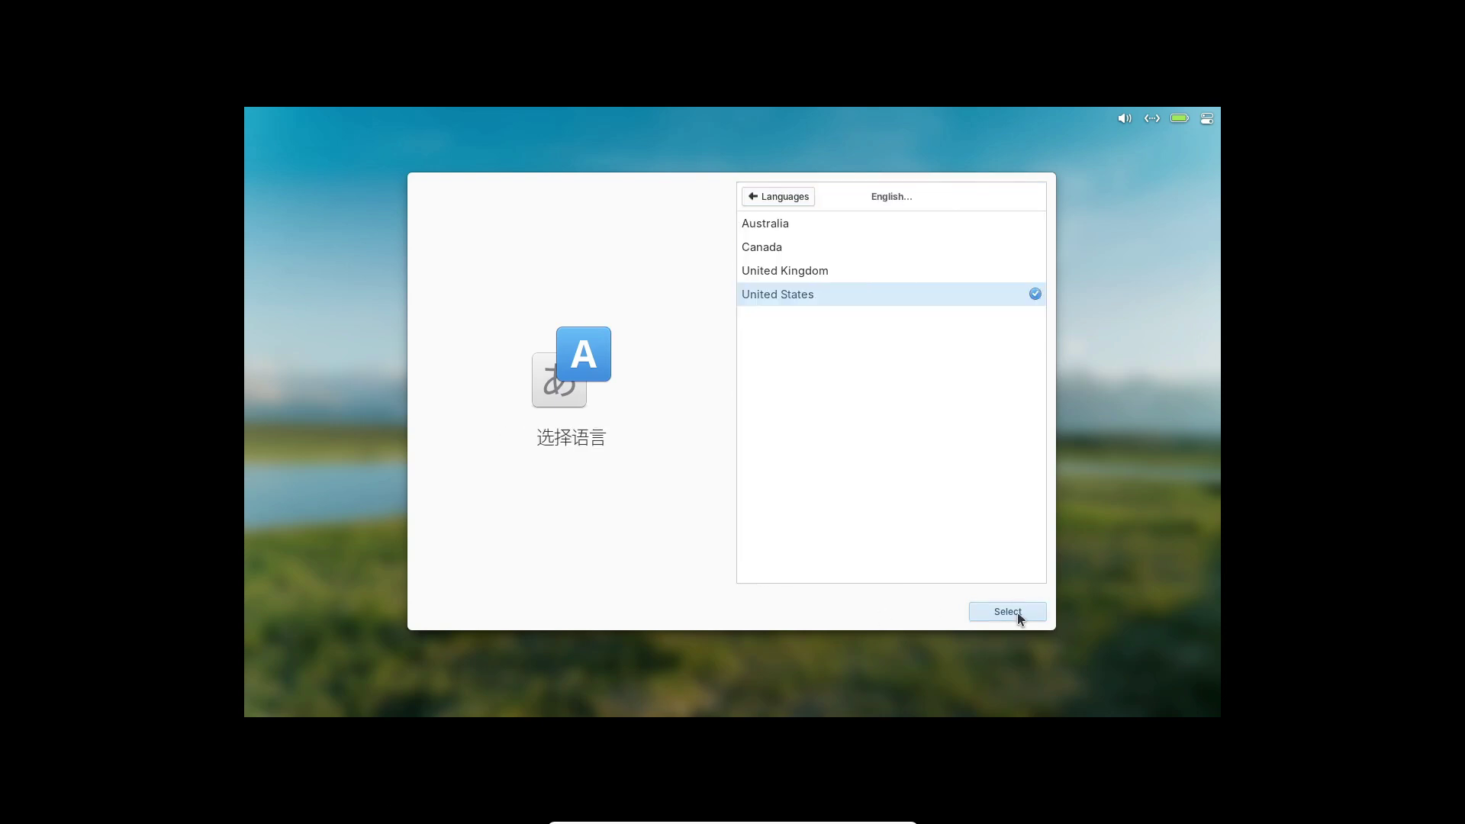
pyautogui.click(1018, 614)
pyautogui.click(1018, 614)
pyautogui.click(1018, 614)
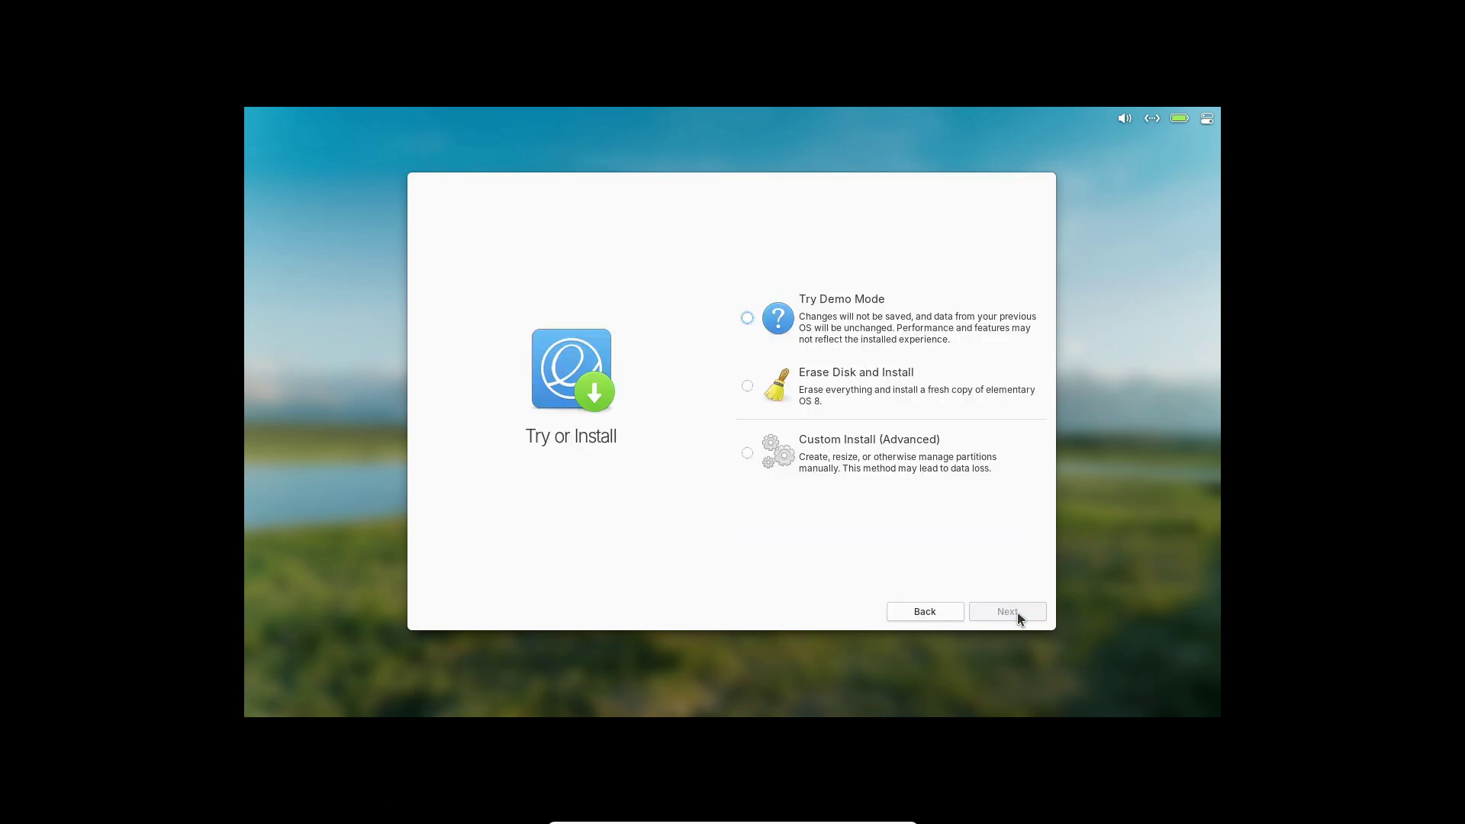
# - Erase ATA VBOX HARDDISK without encryption, ignoring the VM warning, and include proprietary drivers
pyautogui.press('Down')
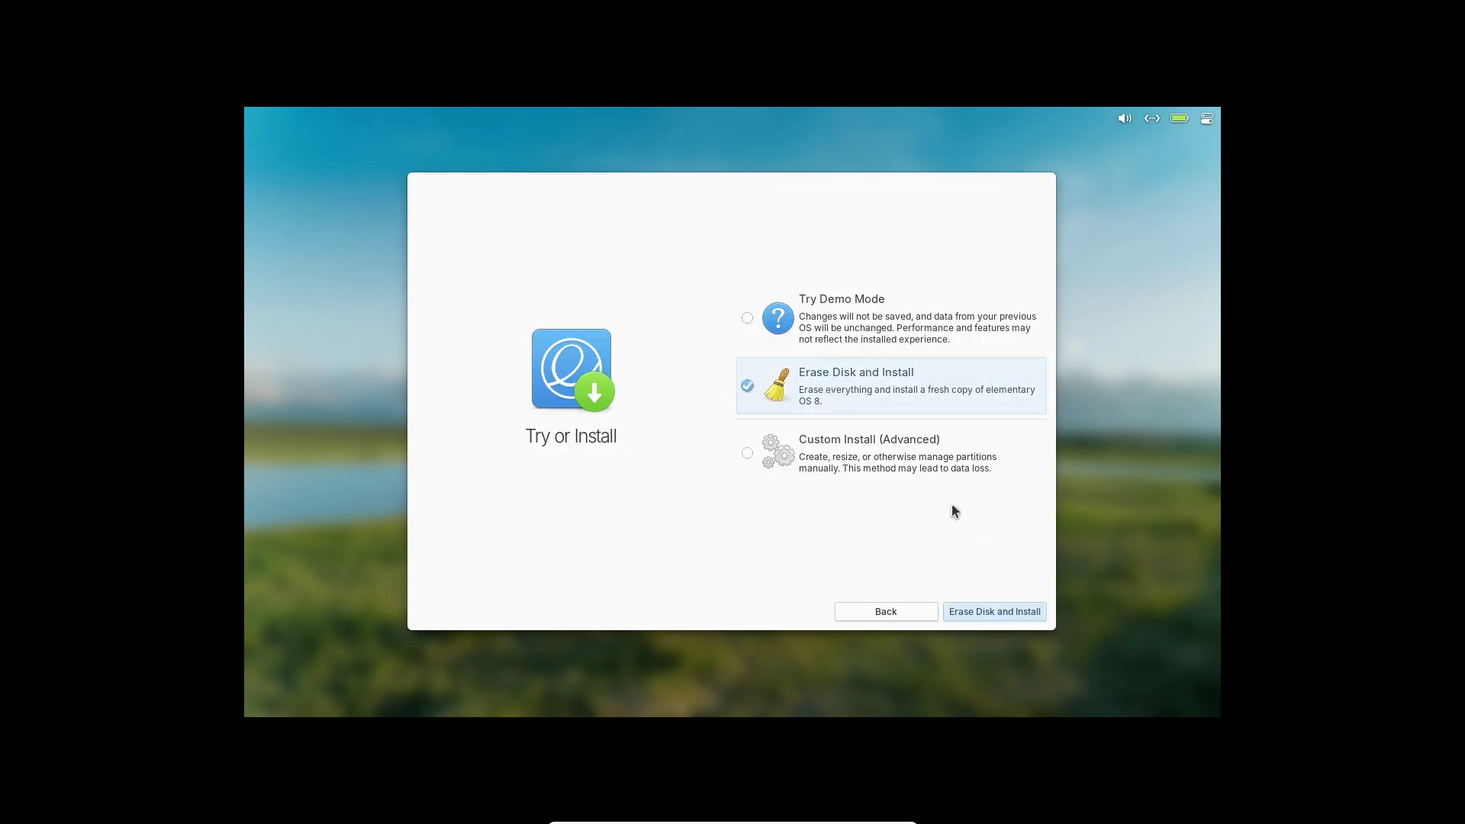
pyautogui.click(1017, 612)
pyautogui.click(1017, 613)
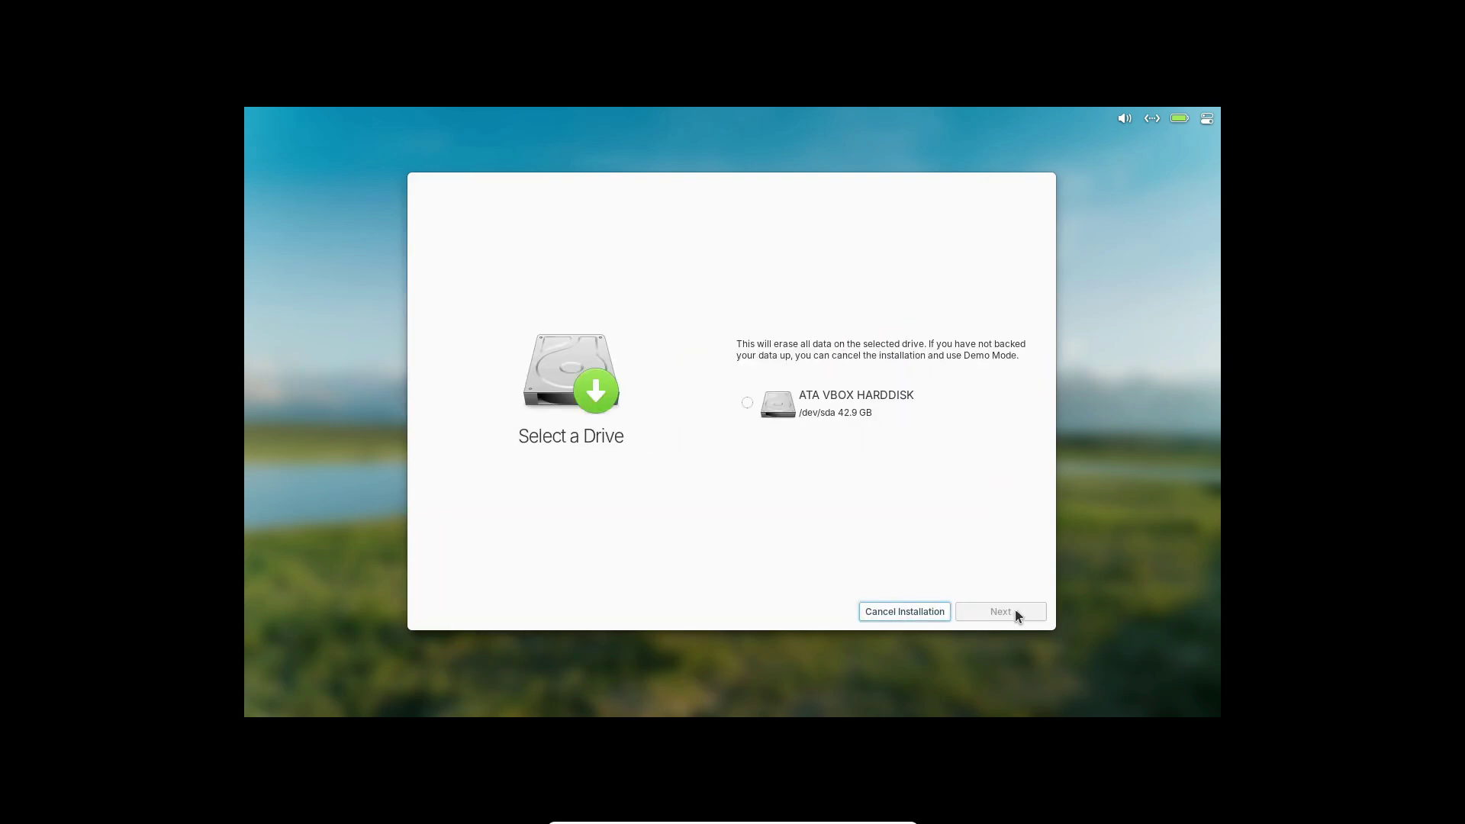
pyautogui.click(855, 420)
pyautogui.click(1005, 615)
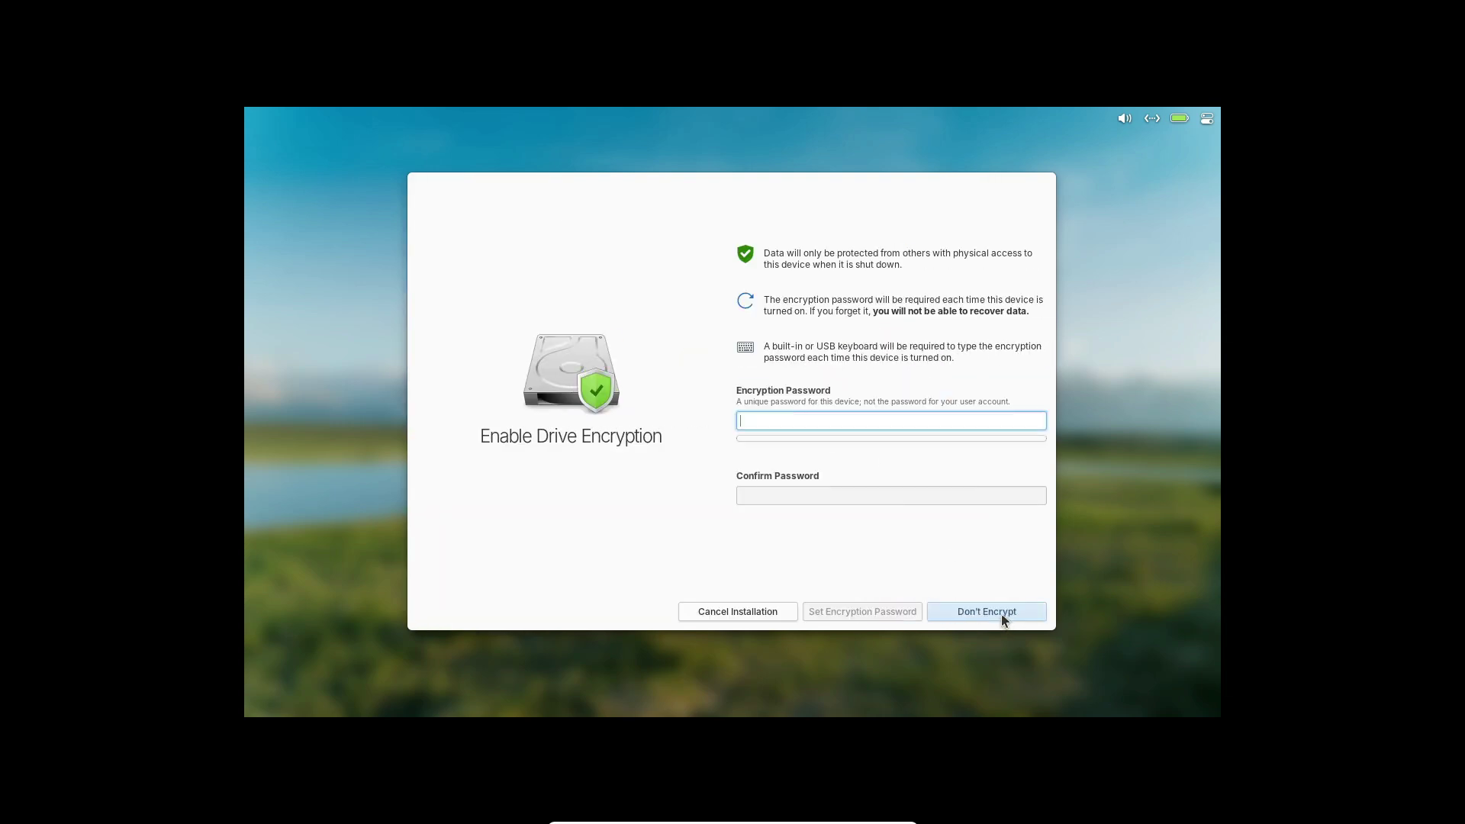
pyautogui.click(959, 611)
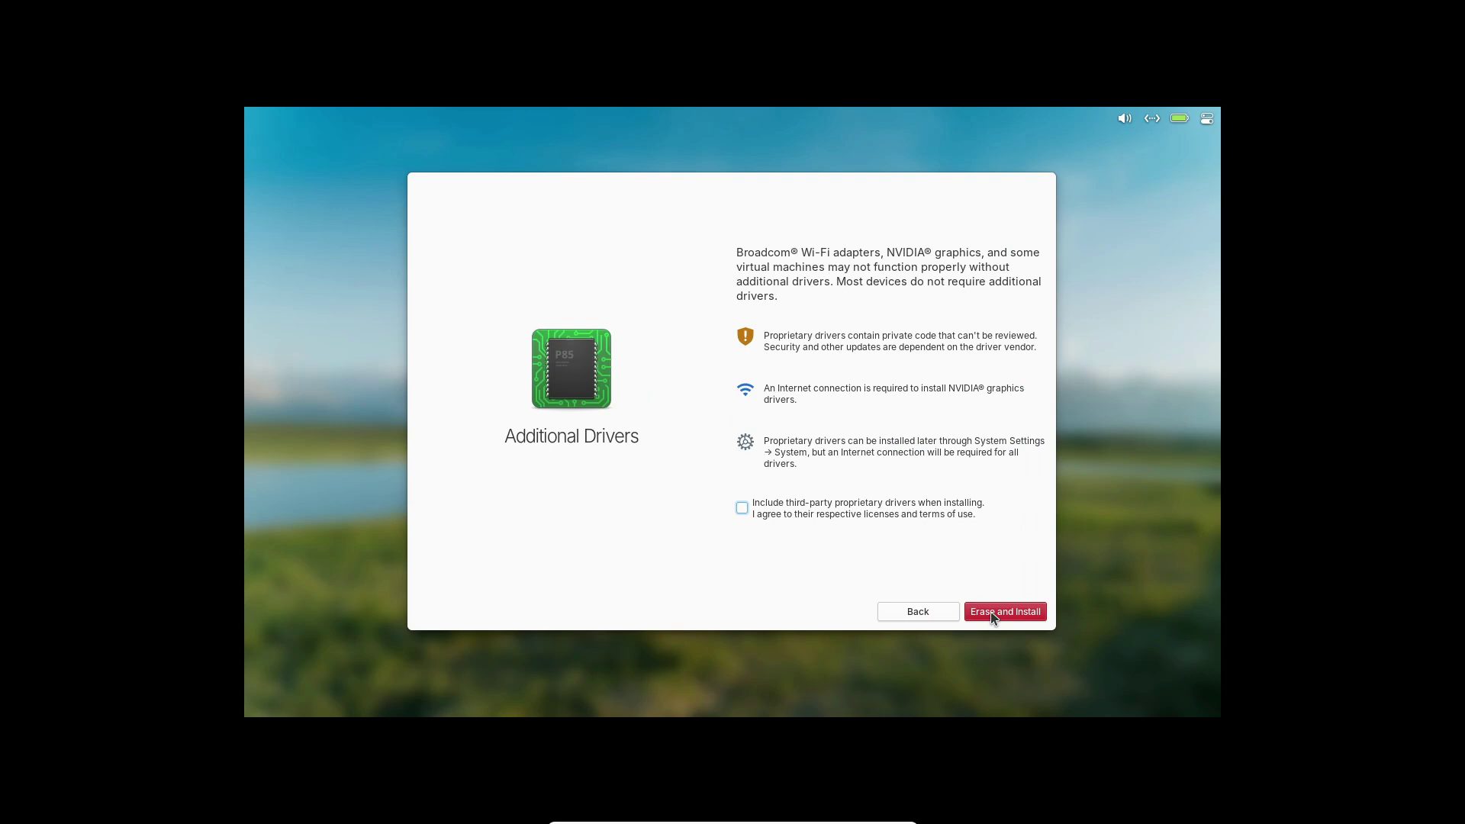
pyautogui.click(931, 507)
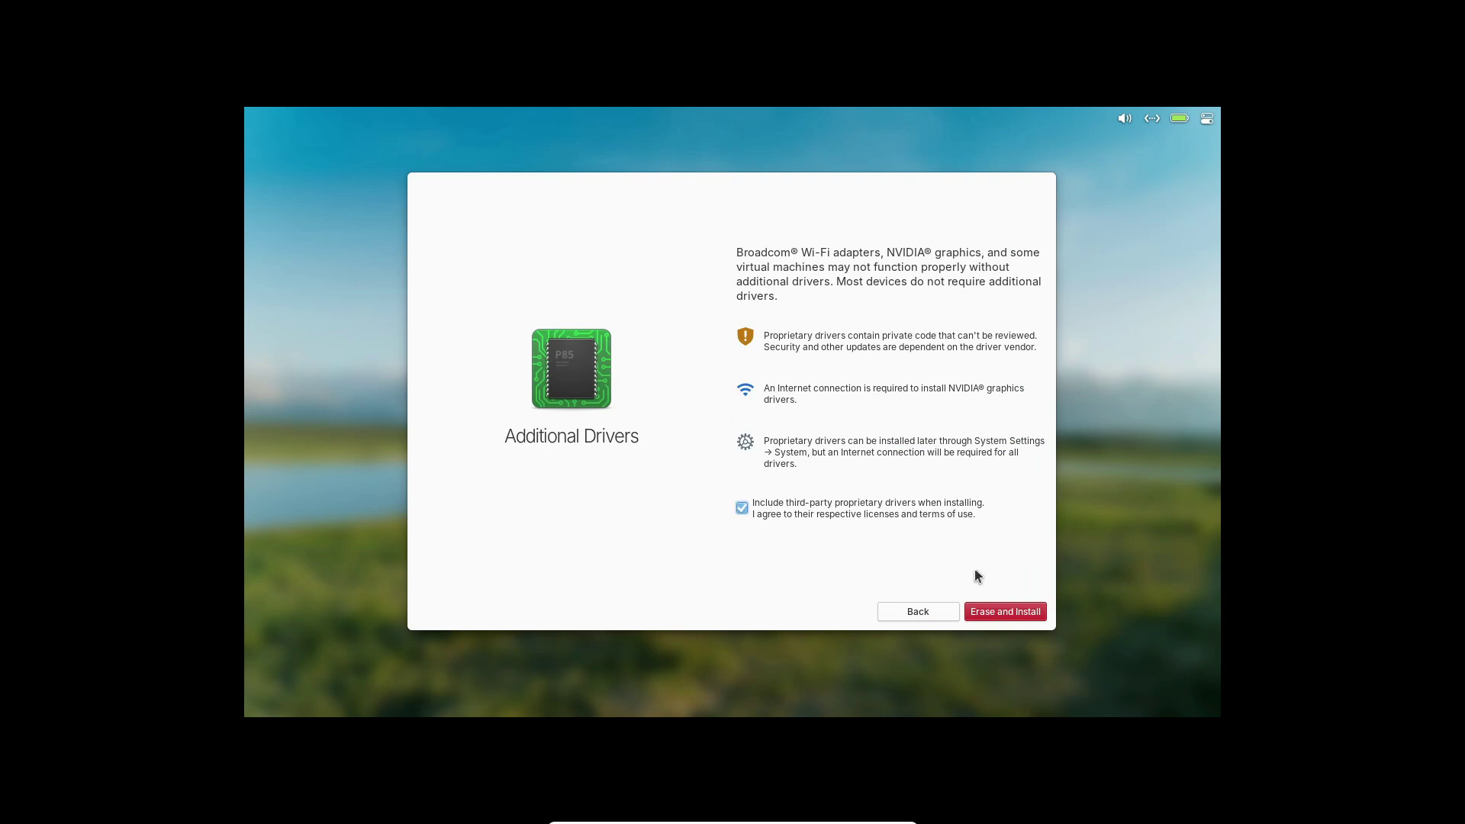
# - Start Erase and Install, then open the English region list once installation finishes
pyautogui.click(1009, 611)
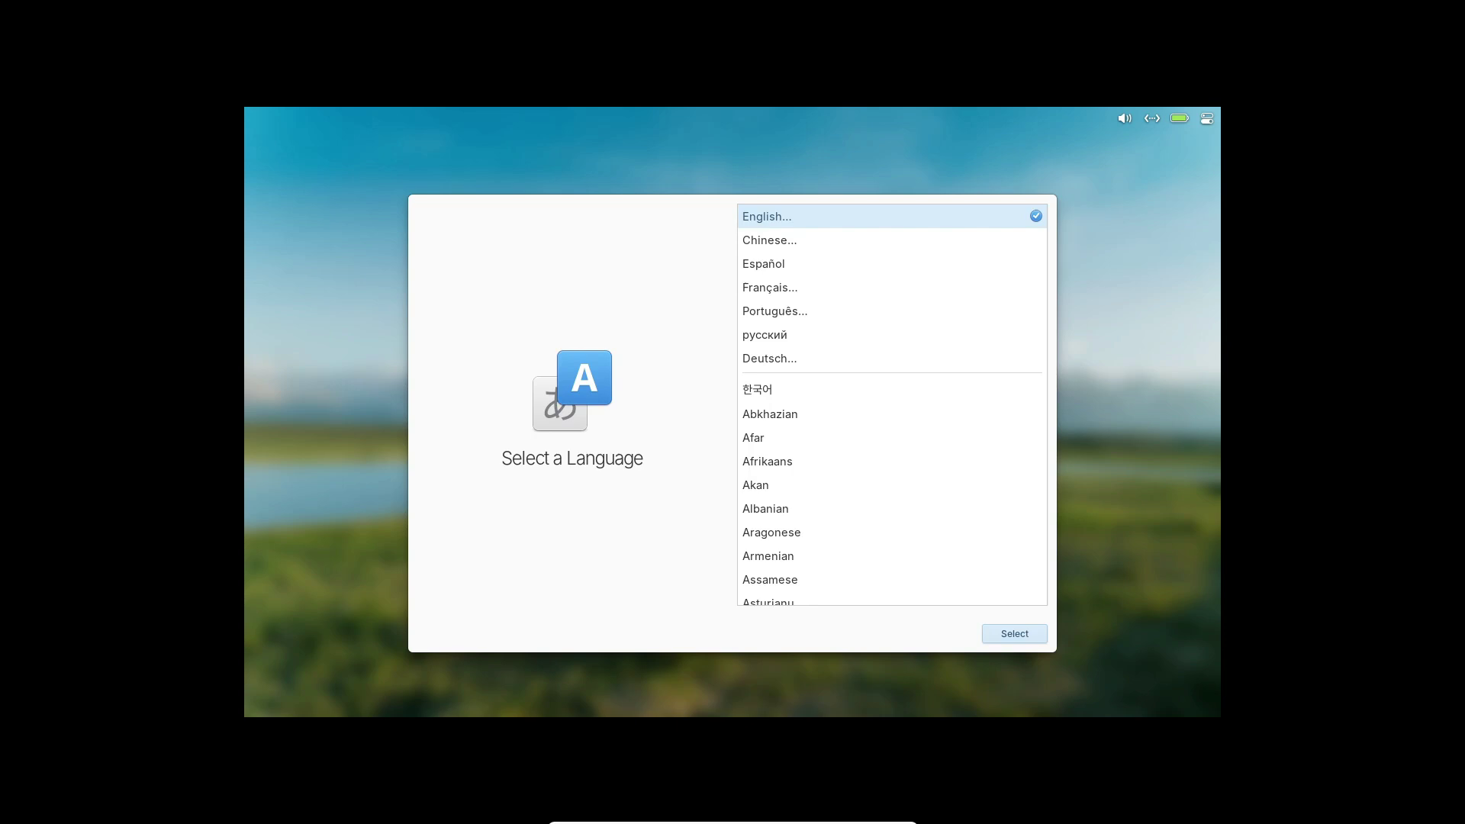
pyautogui.press('Return')
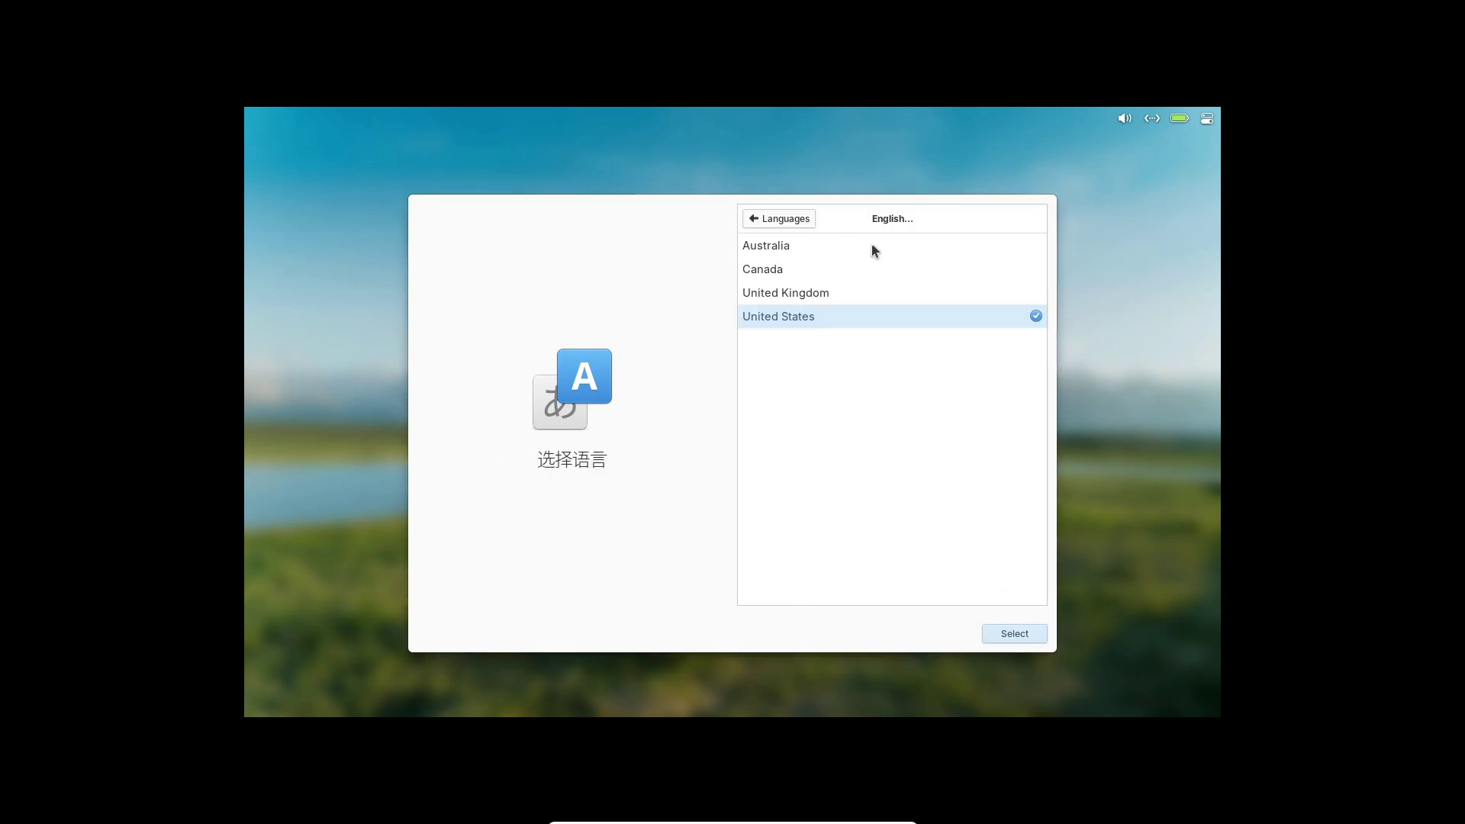